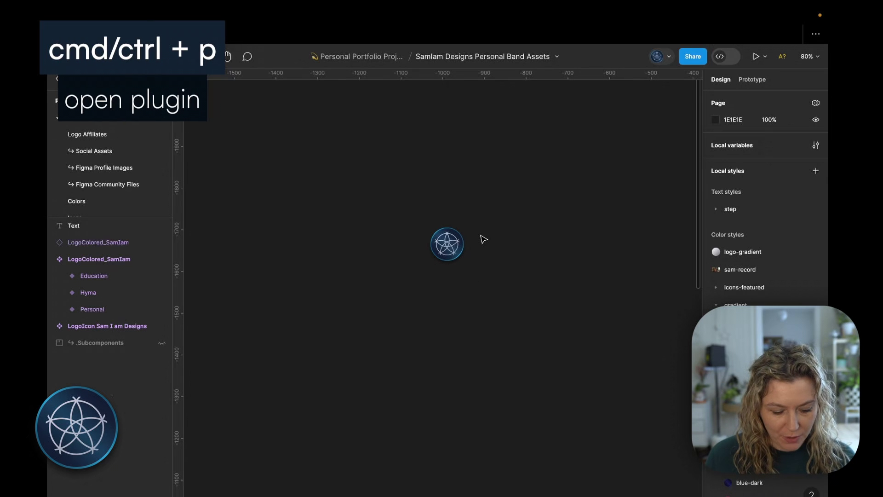
- Launch the Tokens Studio for Figma plugin and recover the unsaved local token changes
key(ctrl+p)
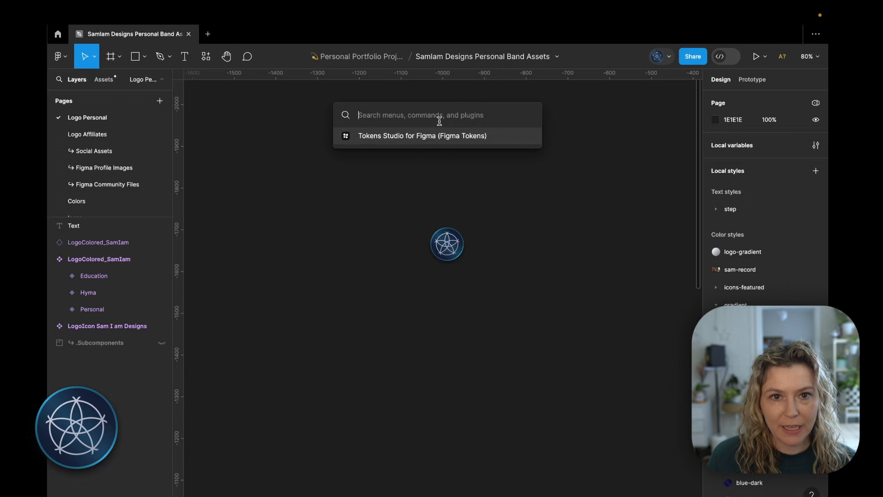
click(423, 138)
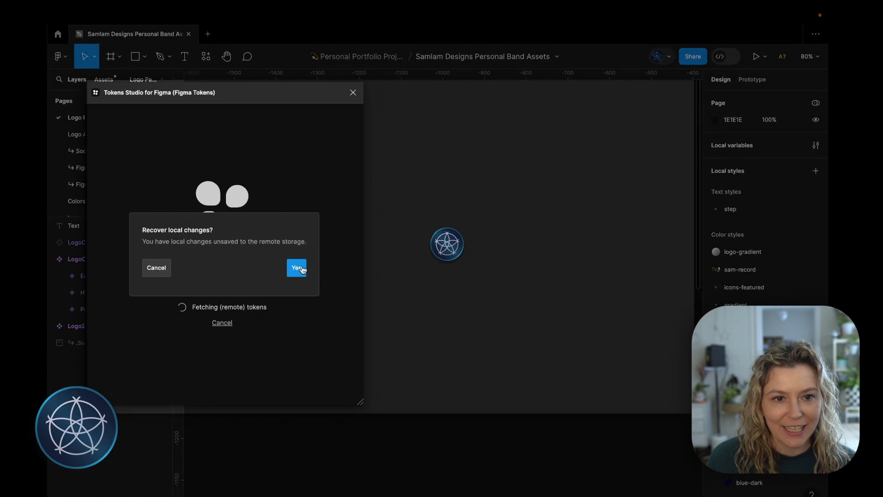
click(296, 267)
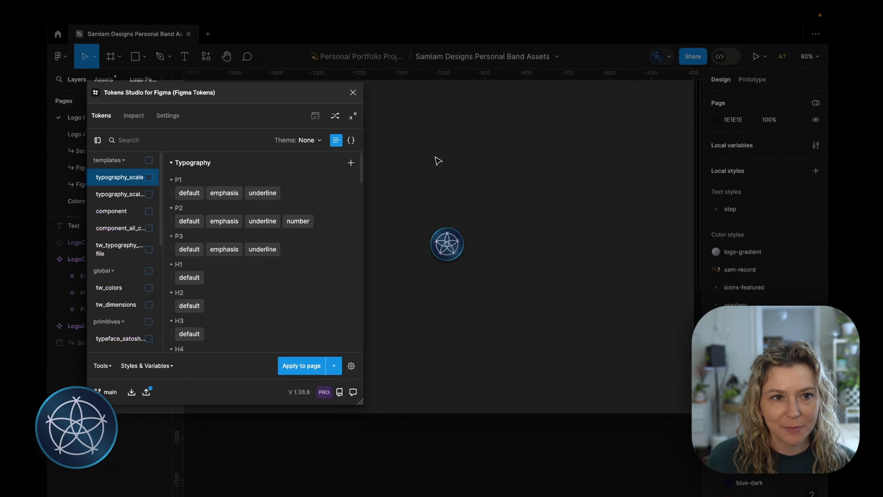
- Inspect the round logo instance's applied tokens in debug and annotate view and add them as an annotation to its right
click(455, 249)
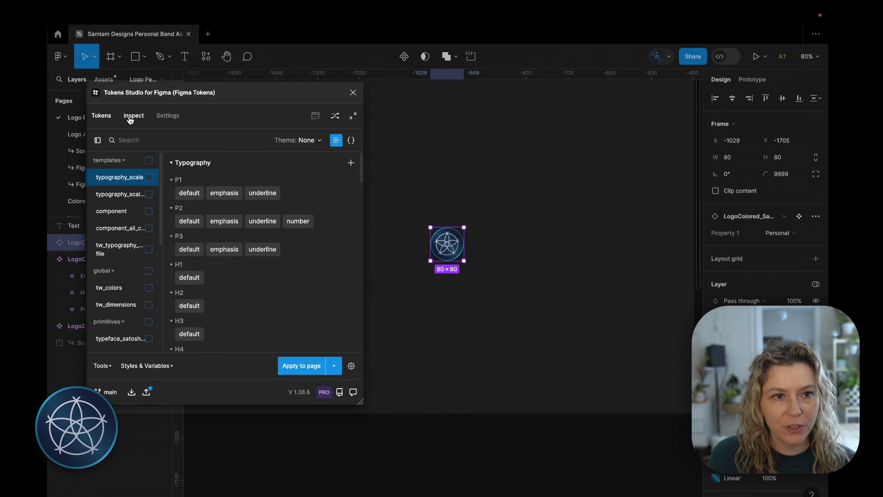
click(132, 116)
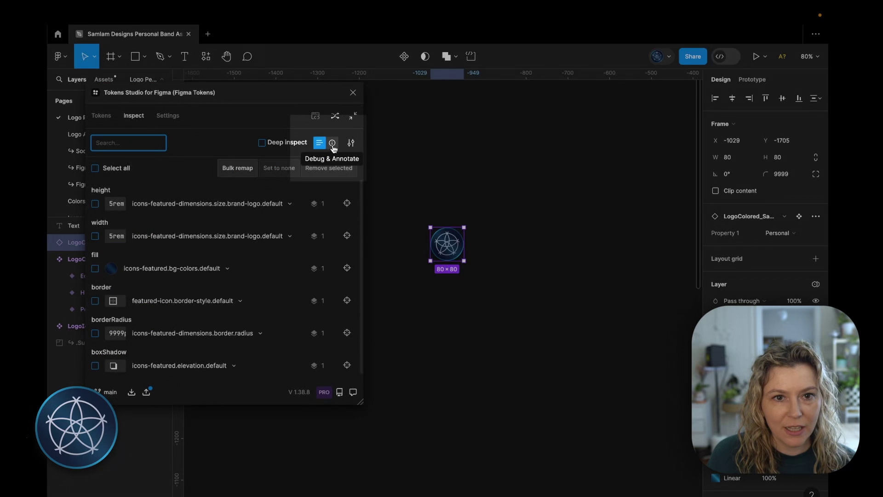
click(332, 143)
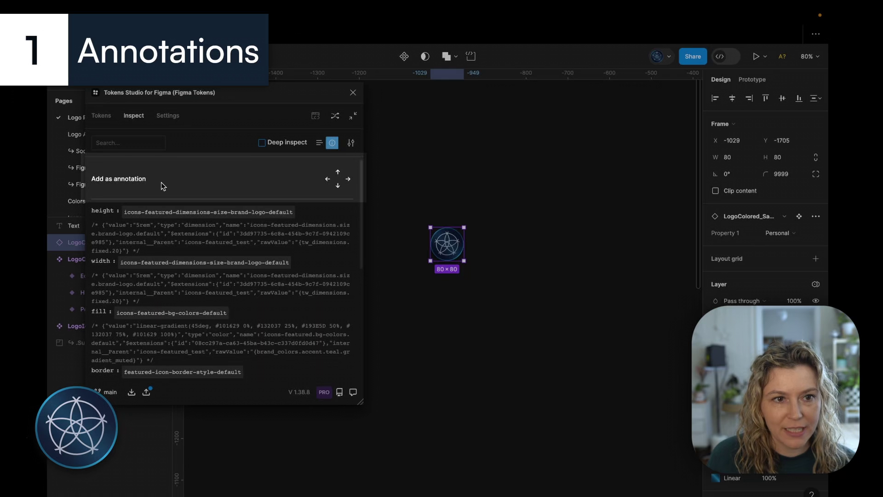
click(348, 180)
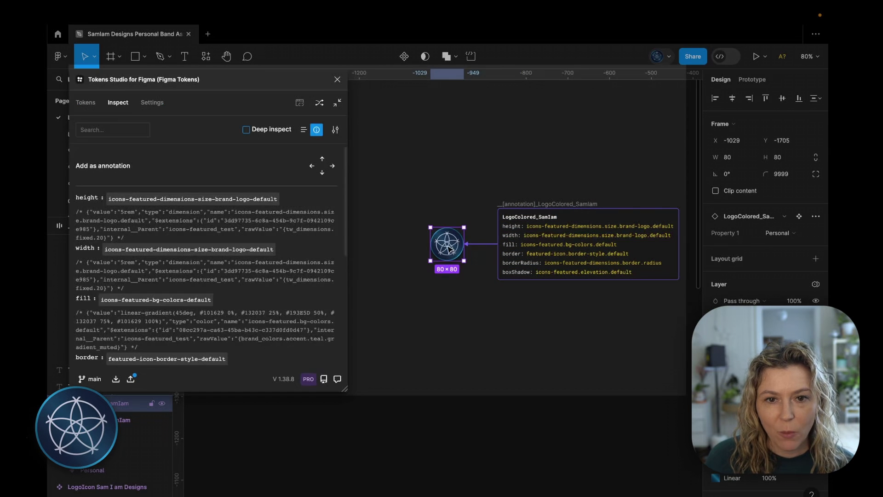
- Examine the logo annotation's layers, including the height and width rows and the height token's text
double_click(452, 250)
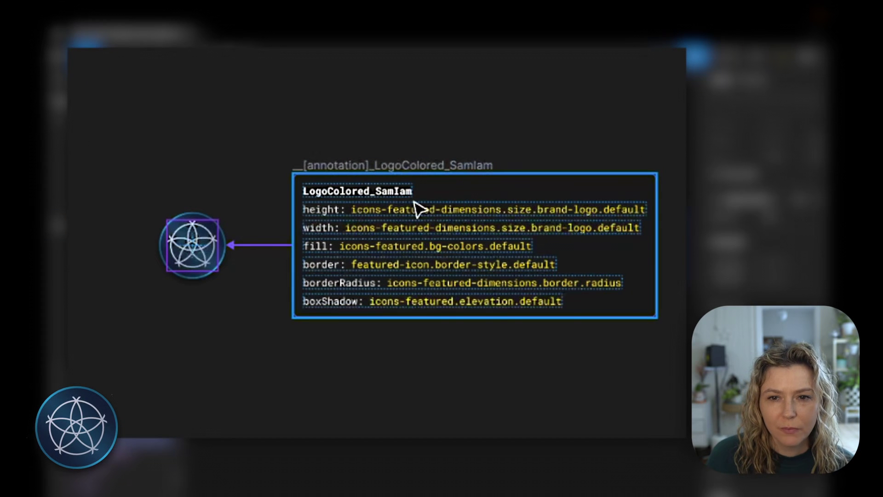
click(431, 225)
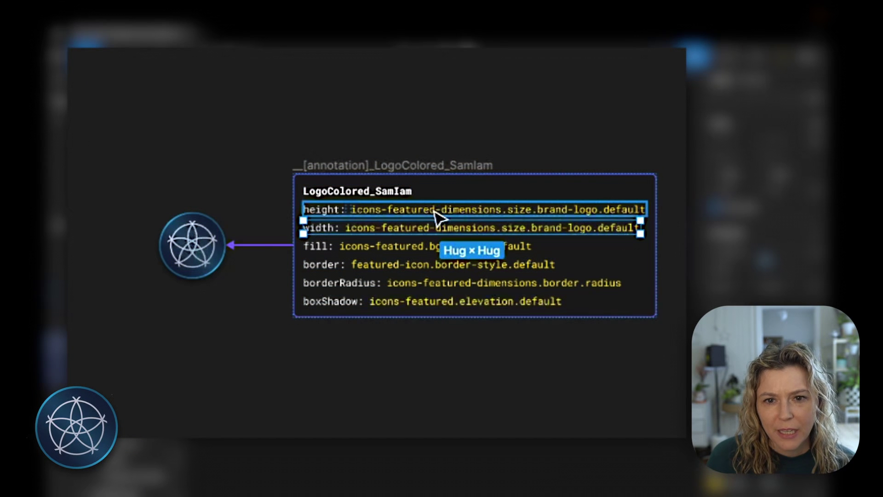
click(434, 212)
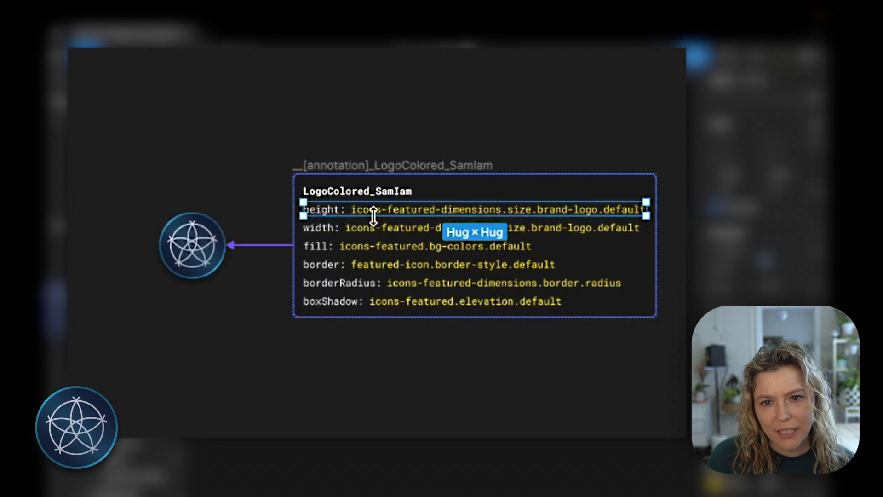
double_click(462, 211)
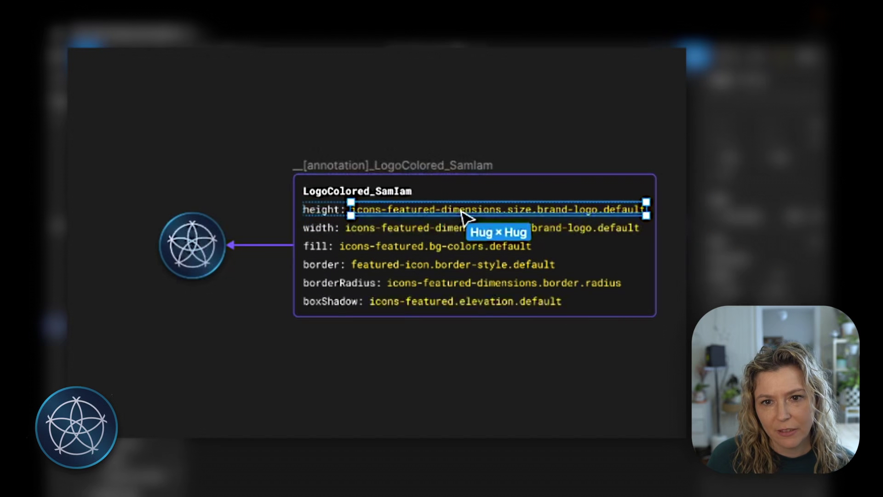
double_click(460, 210)
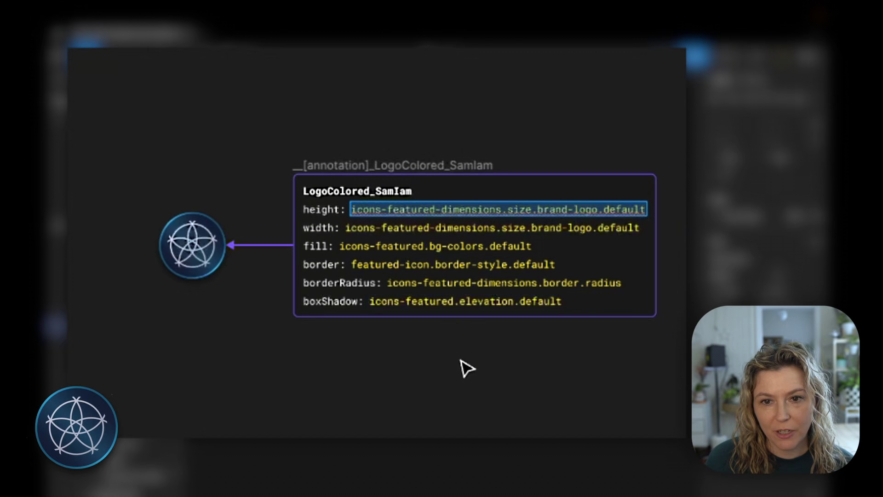
key(Escape)
key(Escape)
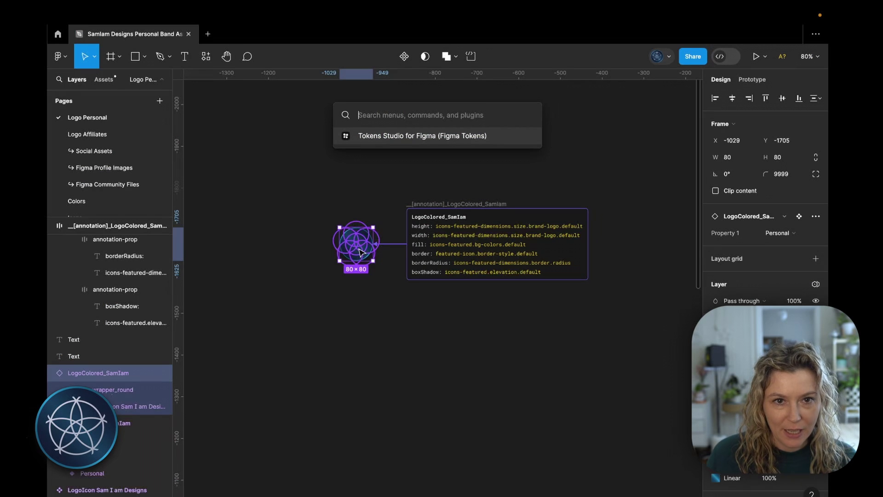
- Generate EightShapes Specs for the logo instance with alignment, direction and resizing marks enabled
text(eight)
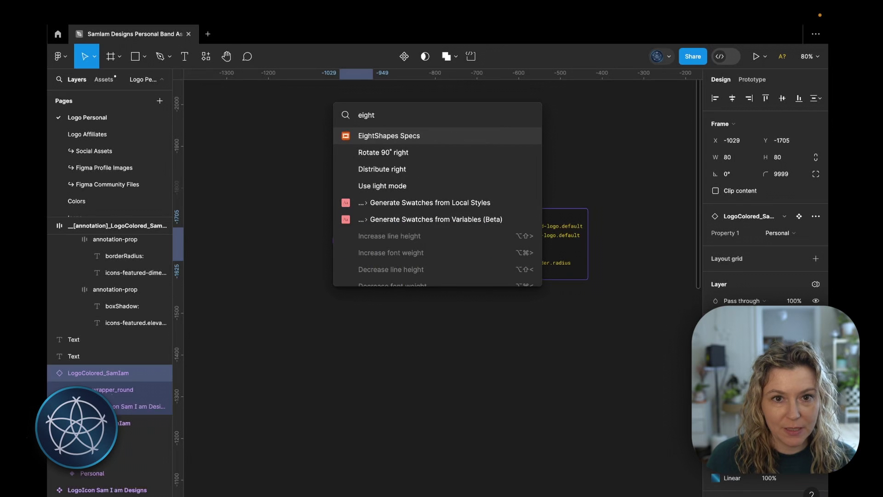
key(Return)
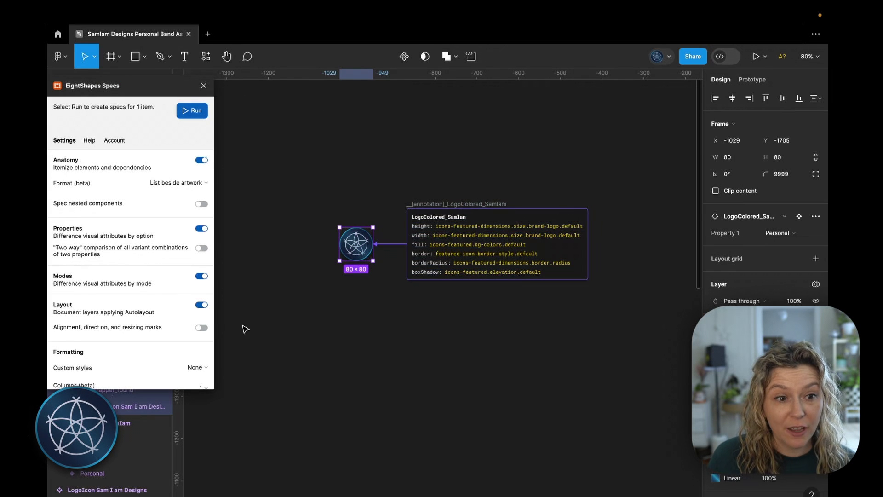
scroll(189, 276, down, 3)
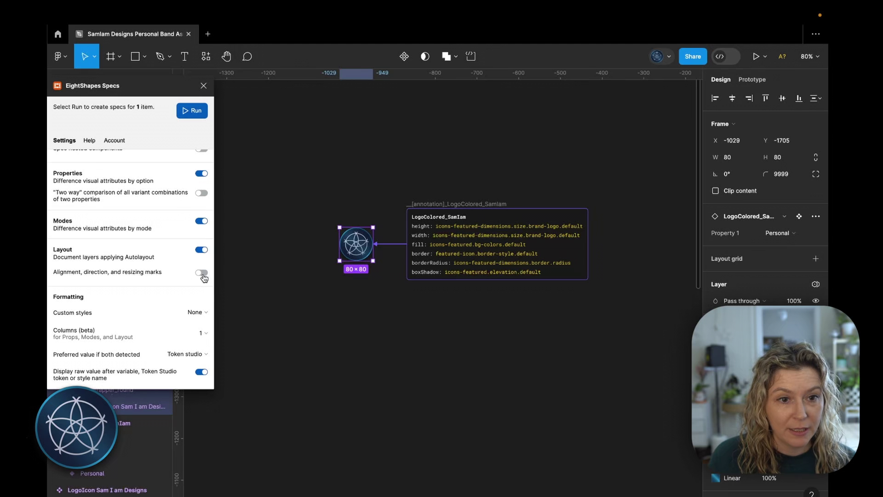
click(202, 275)
scroll(154, 285, up, 3)
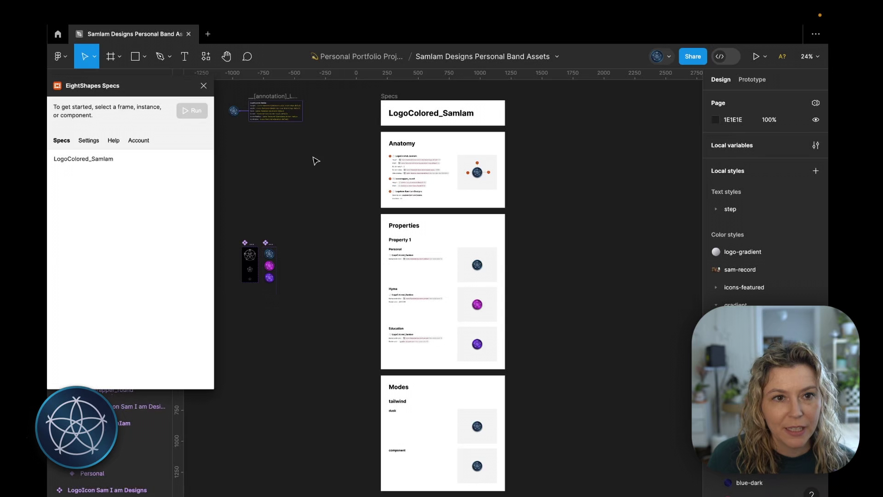
- Close the EightShapes Specs plugin and move the Specs frame up beside the logo annotation
click(204, 85)
scroll(371, 189, up, 5)
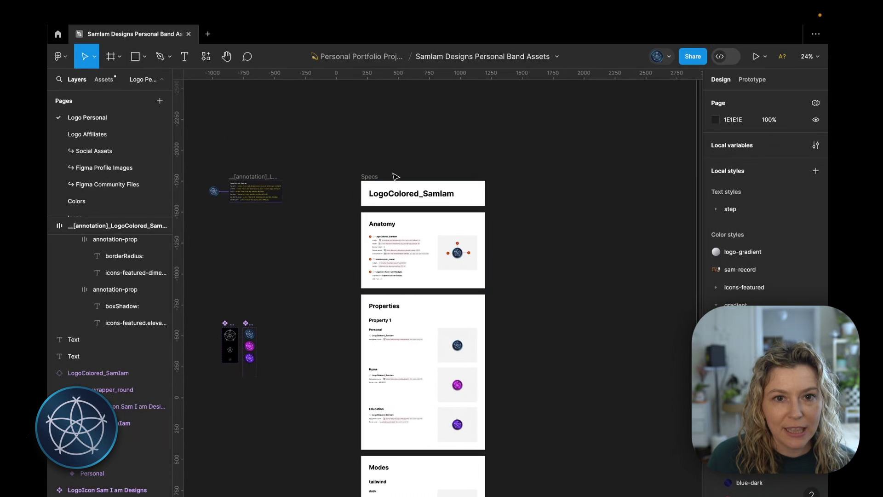
drag(372, 178, 307, 130)
- Review the generated logo specs from the Anatomy section through Properties and Modes, checking the listed token names
scroll(351, 197, up, 10)
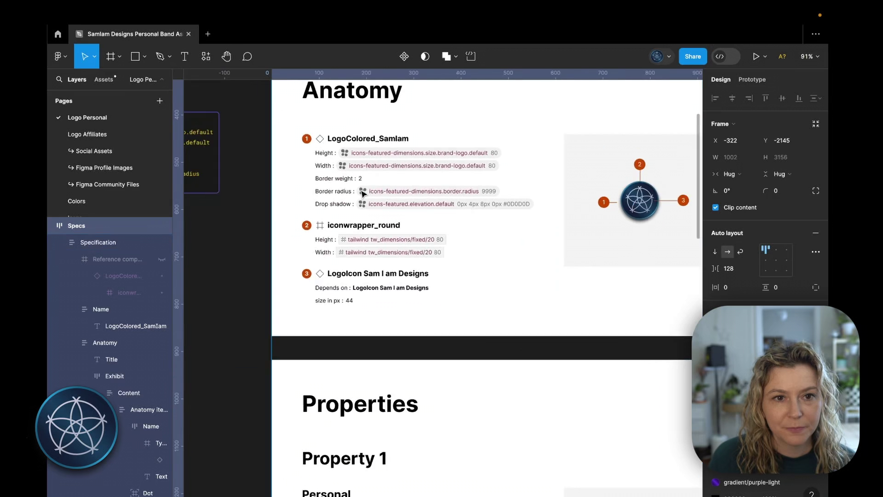
scroll(363, 194, right, 2)
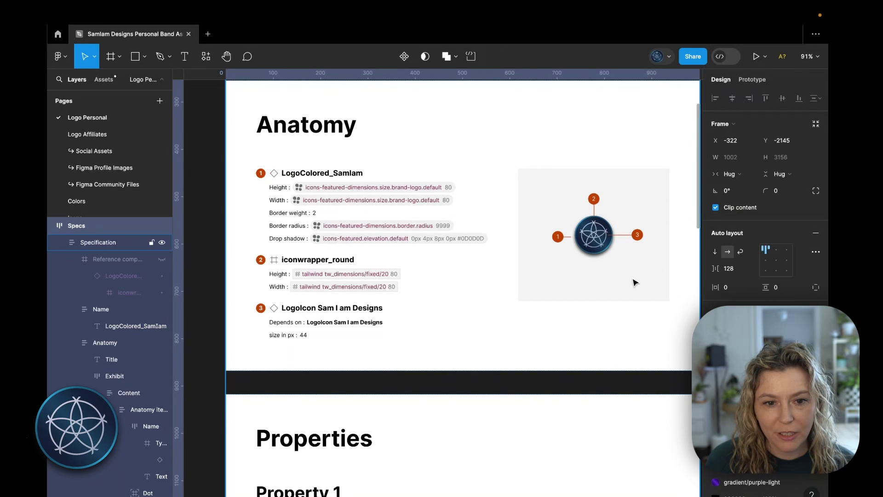
scroll(490, 334, down, 10)
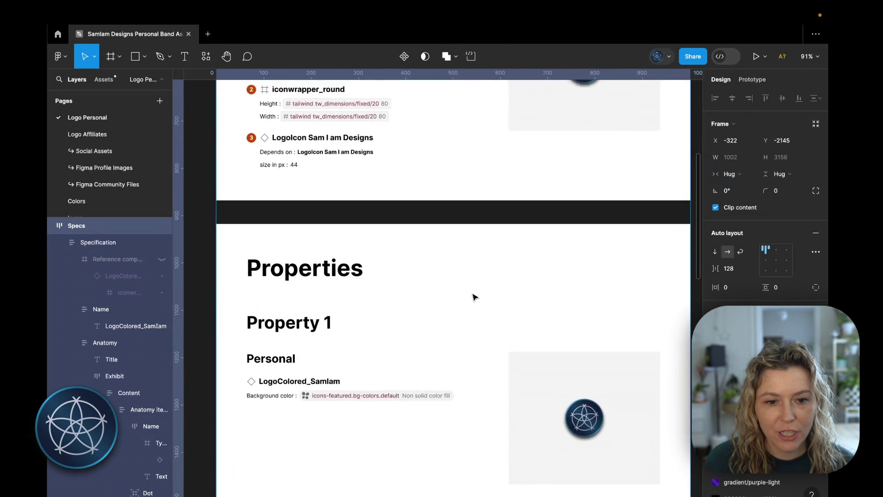
scroll(393, 236, down, 10)
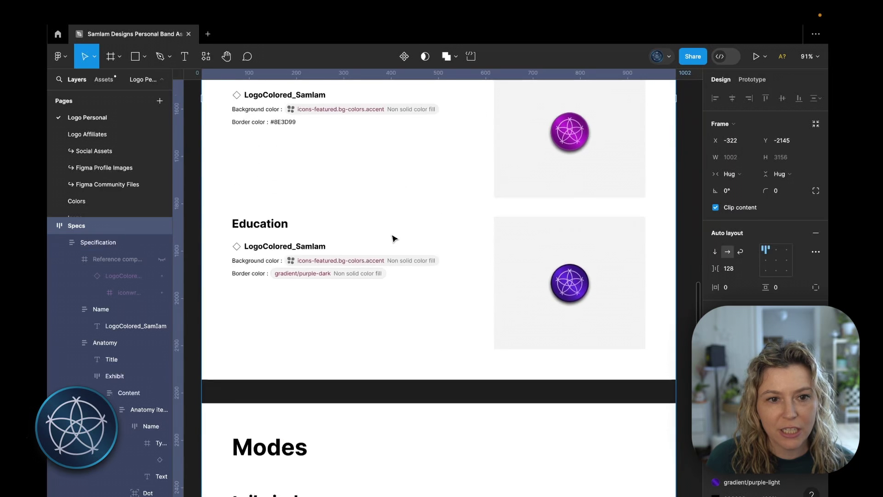
scroll(394, 240, down, 5)
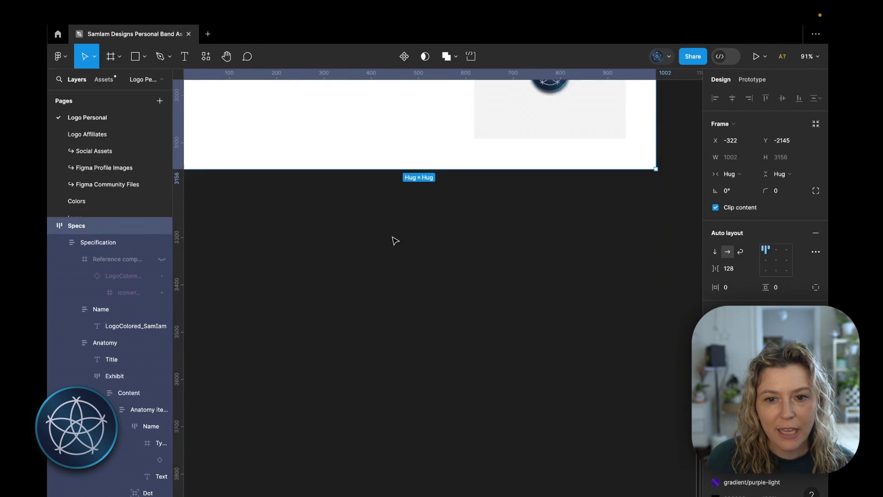
scroll(394, 240, up, 20)
scroll(392, 238, up, 5)
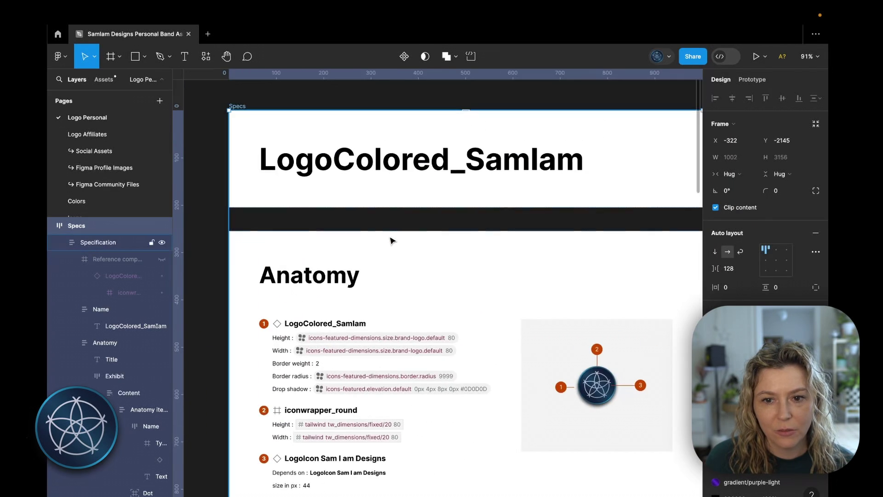
scroll(392, 239, down, 8)
scroll(392, 238, left, 3)
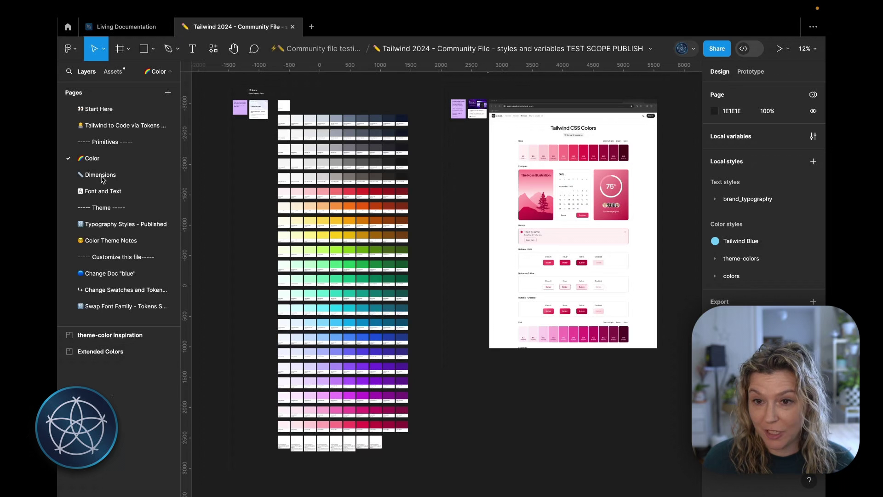
- View the Dimensions page and the Font and Text page of the Tailwind 2024 community file
click(102, 178)
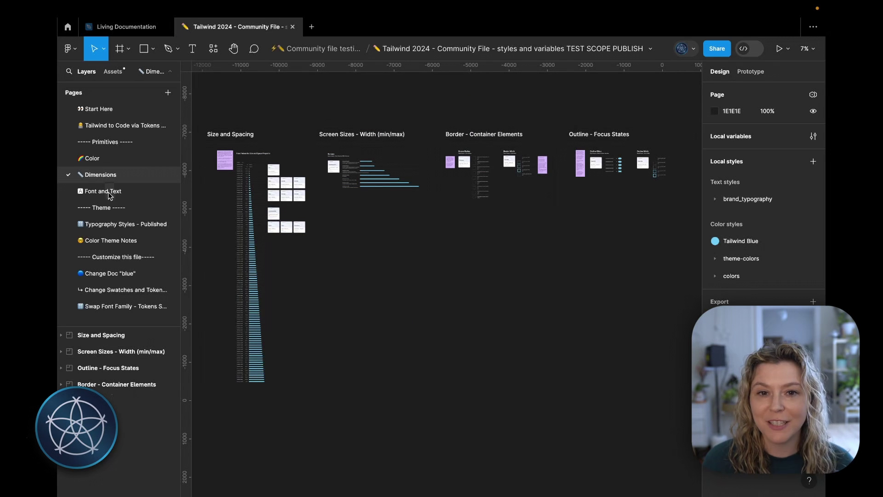
click(108, 192)
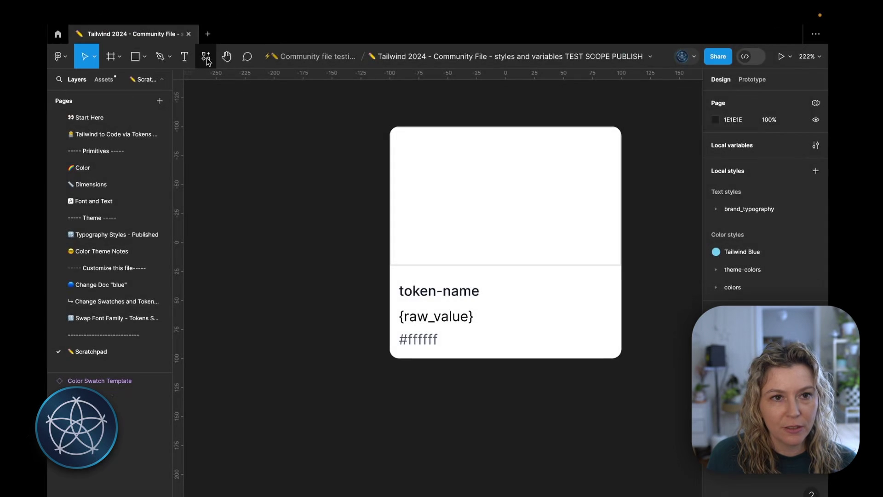
- Launch Tokens Studio for Figma from the recent plugins on the Scratchpad page
click(230, 52)
click(258, 80)
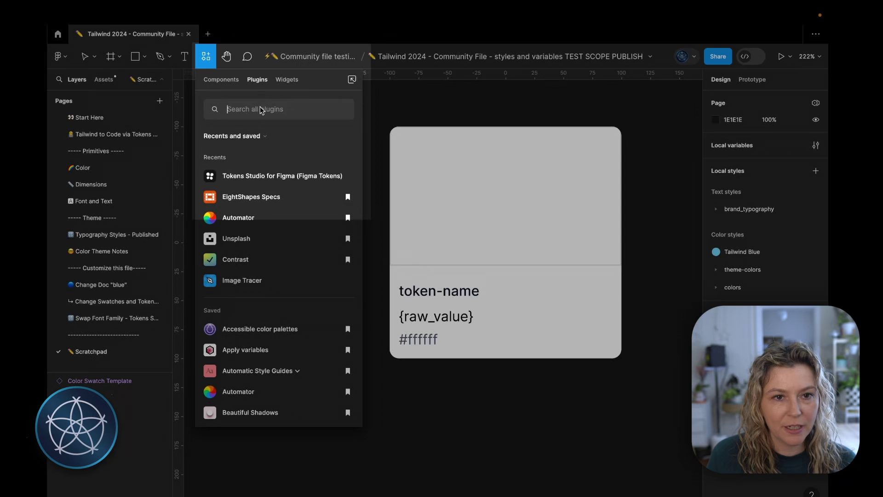
click(238, 175)
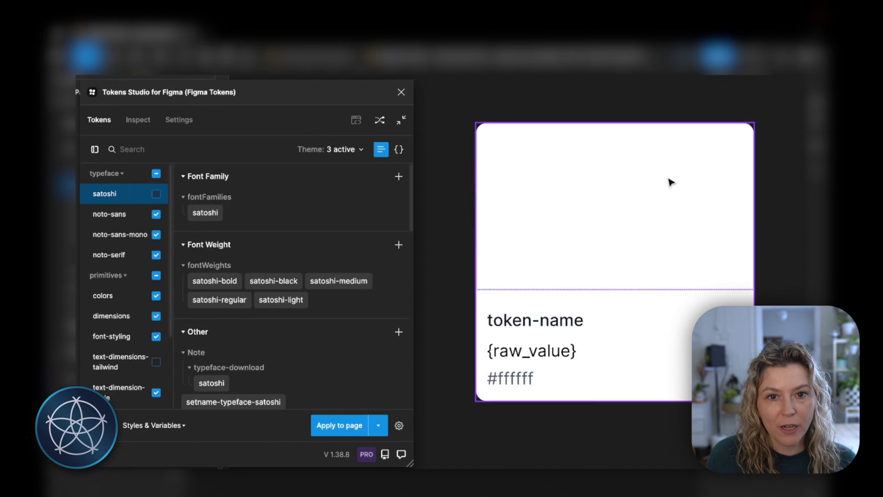
- Apply the purple 500 token from the primitives colors set to the blank upper area of the color swatch template
click(111, 299)
scroll(299, 267, down, 12)
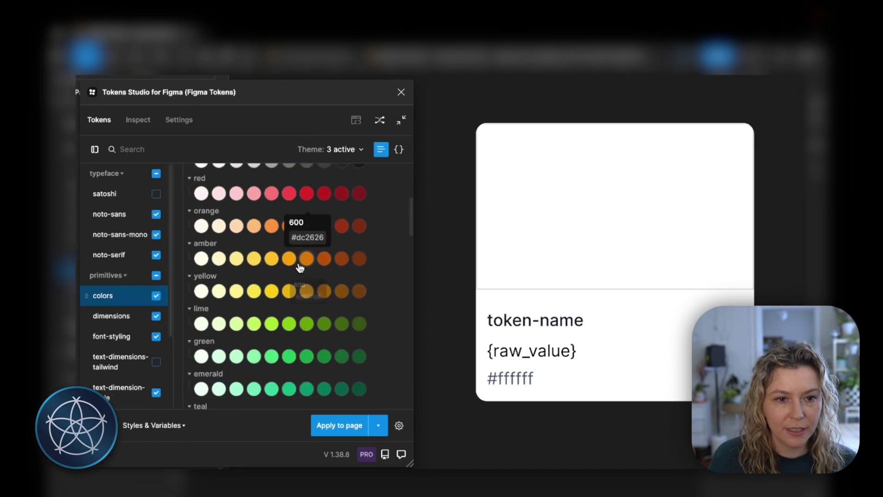
scroll(307, 272, up, 3)
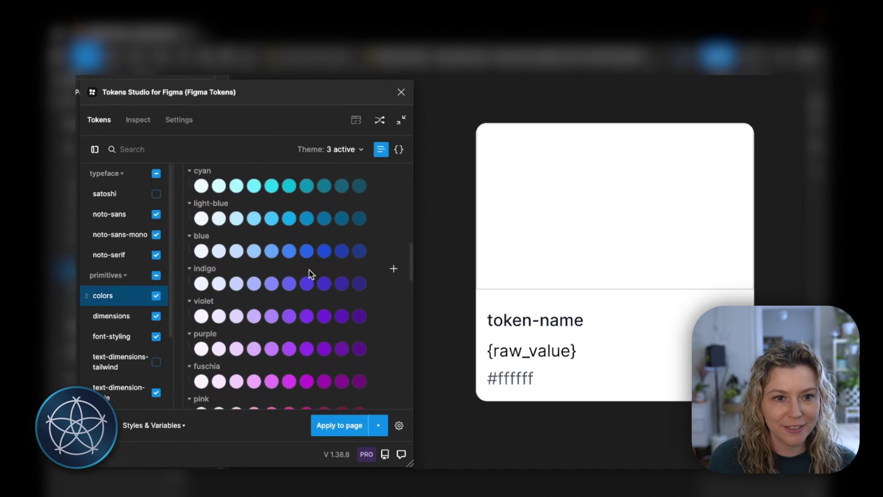
scroll(307, 273, down, 3)
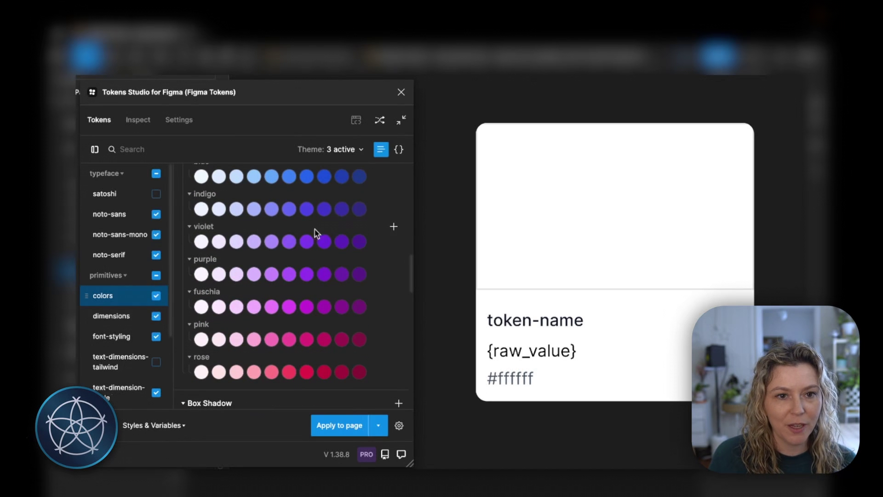
click(603, 200)
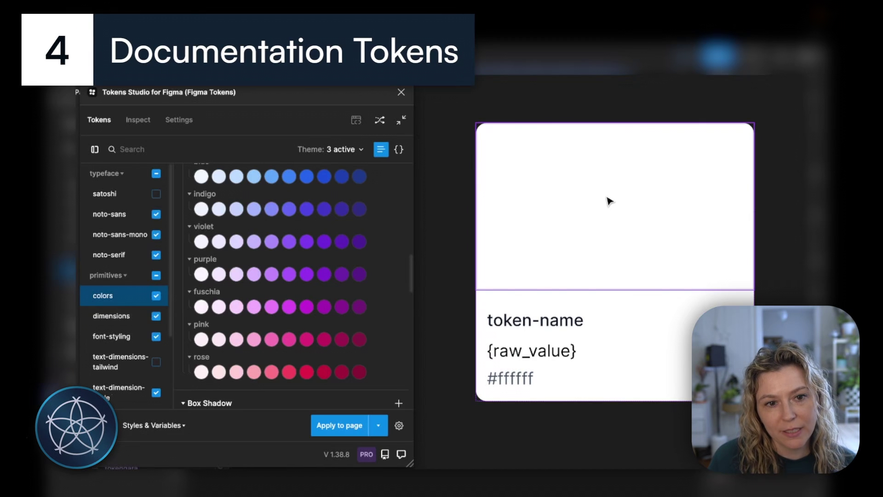
click(289, 276)
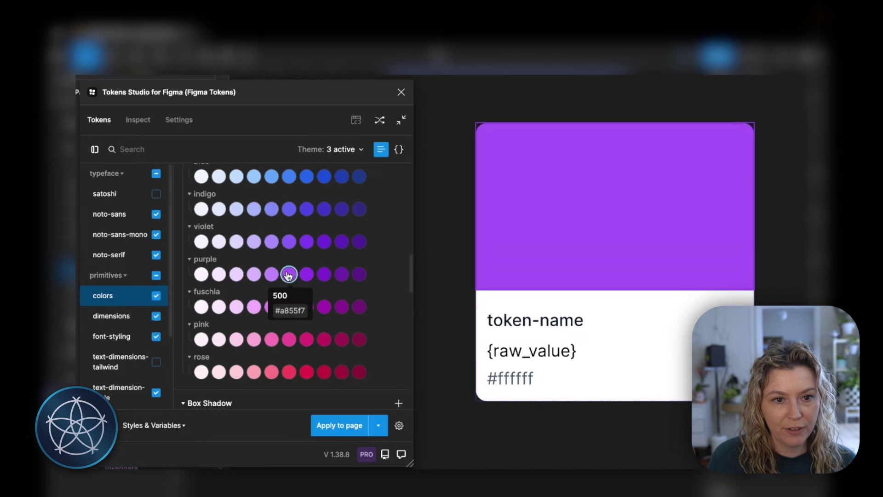
- Apply the purple 500 token's Name documentation token to the token-name text in the color swatch template
double_click(570, 321)
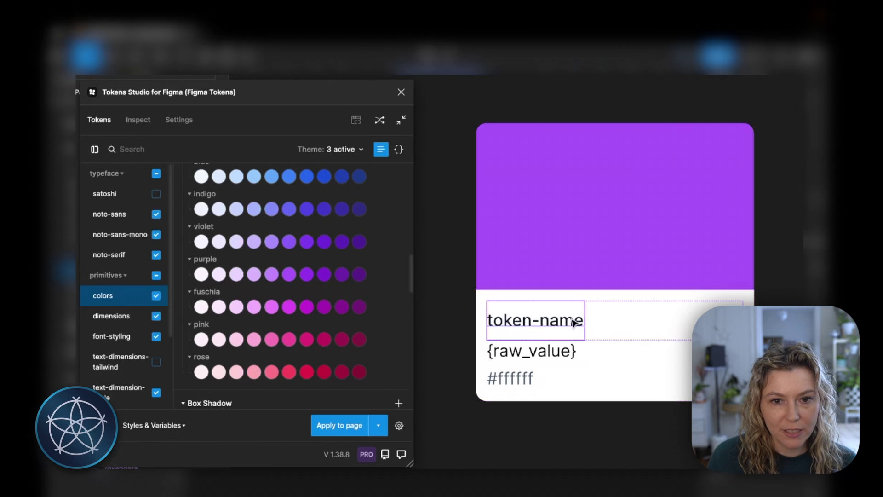
key(Return)
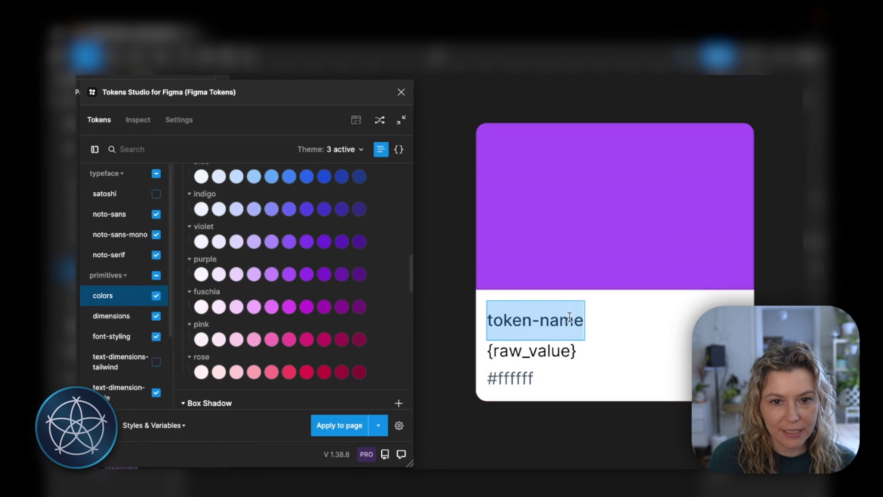
right_click(289, 280)
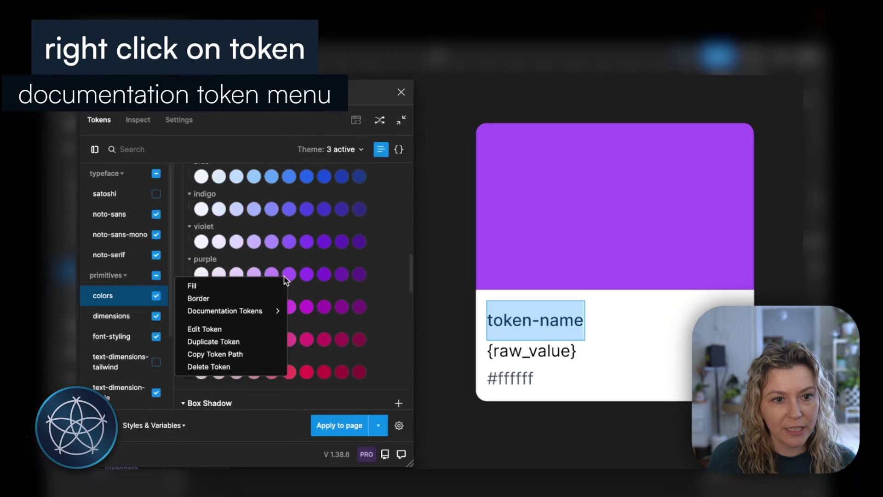
mouse_move(271, 313)
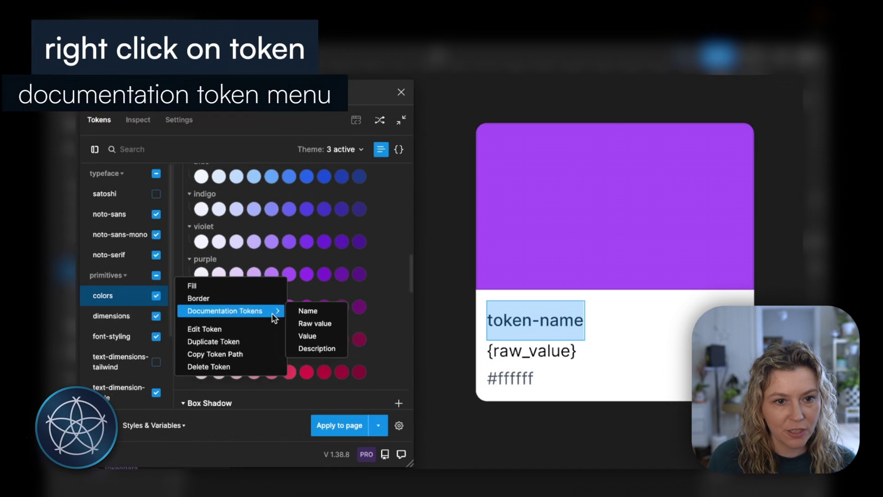
click(311, 312)
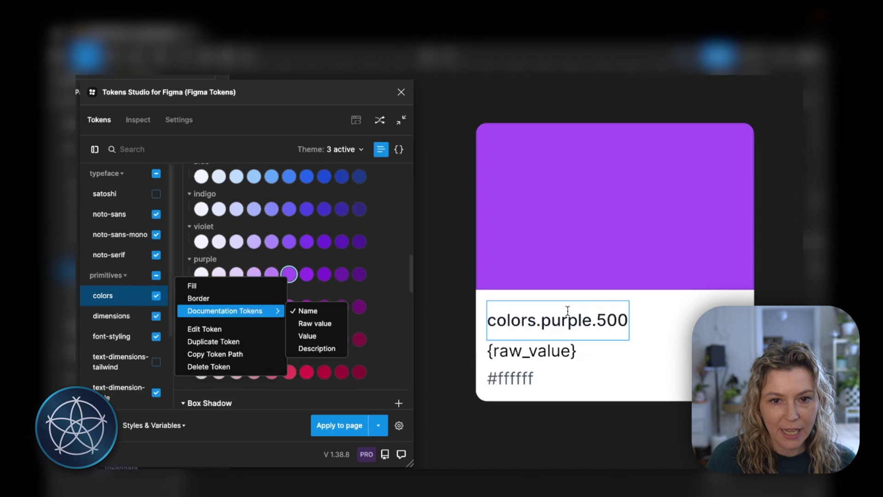
- Apply purple 500's Raw value documentation token to the {raw_value} text and its Value documentation token to the #ffffff text
click(548, 351)
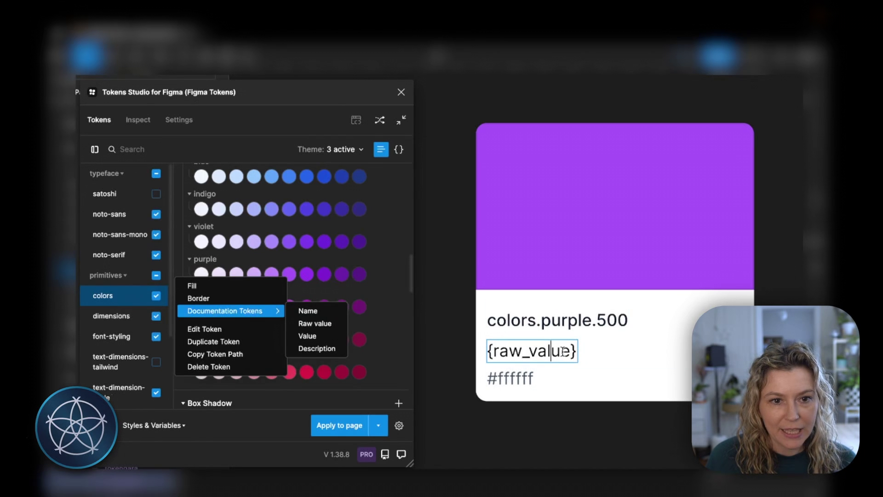
click(316, 323)
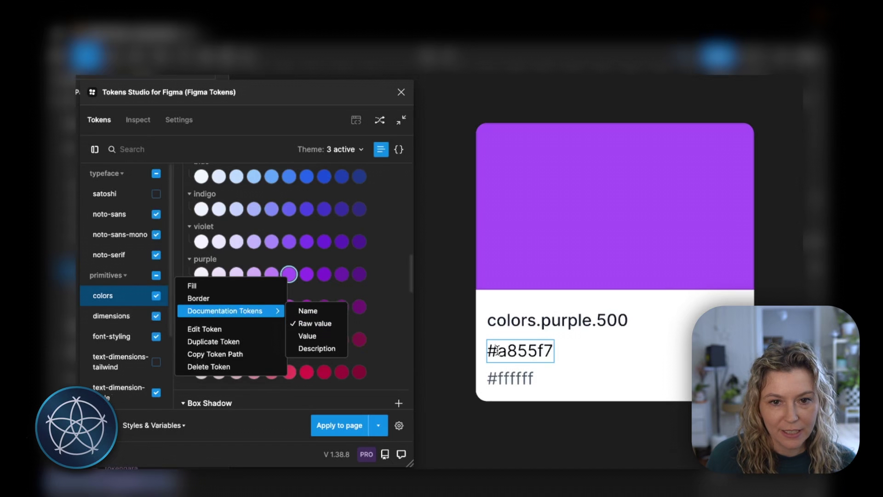
double_click(536, 378)
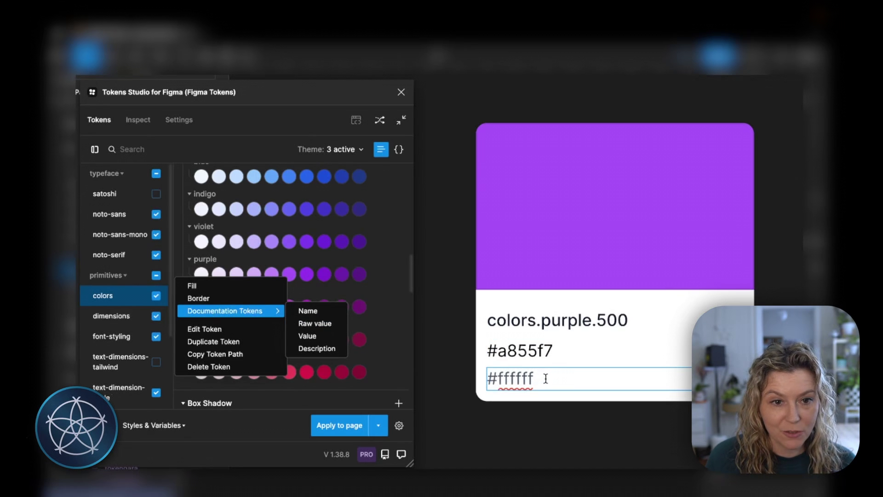
click(307, 336)
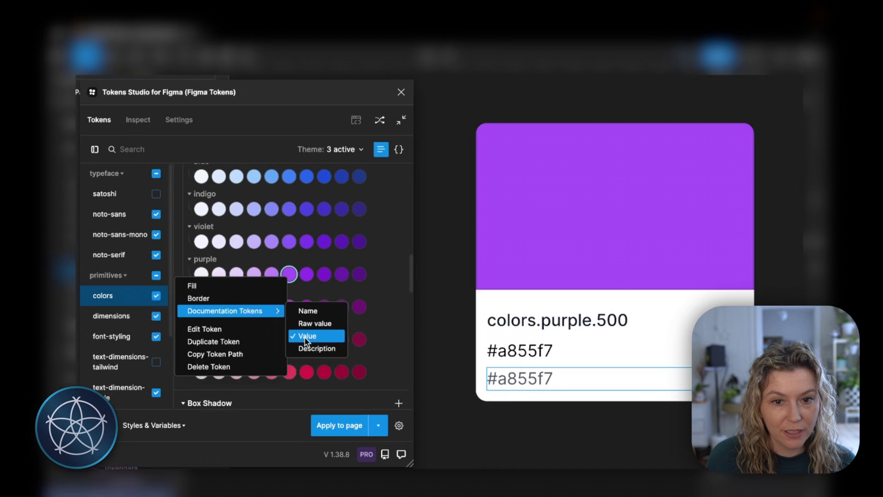
click(400, 305)
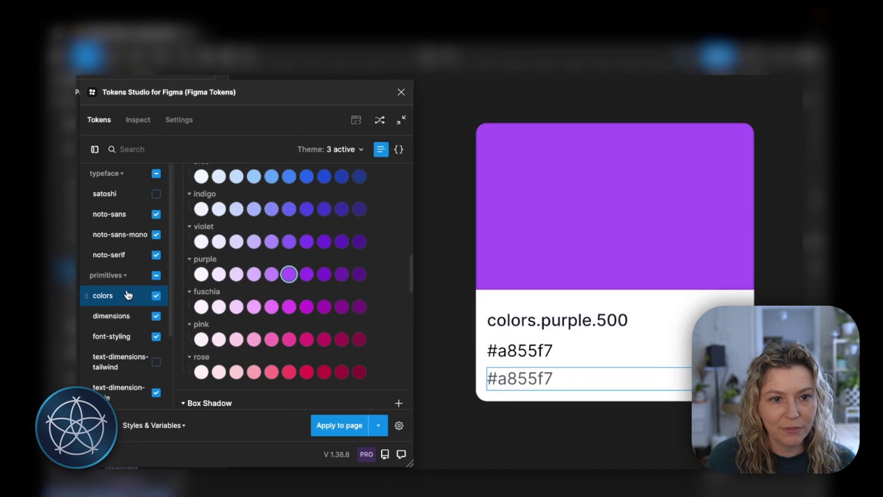
- Delete the raw value text line from the color swatch template
double_click(540, 349)
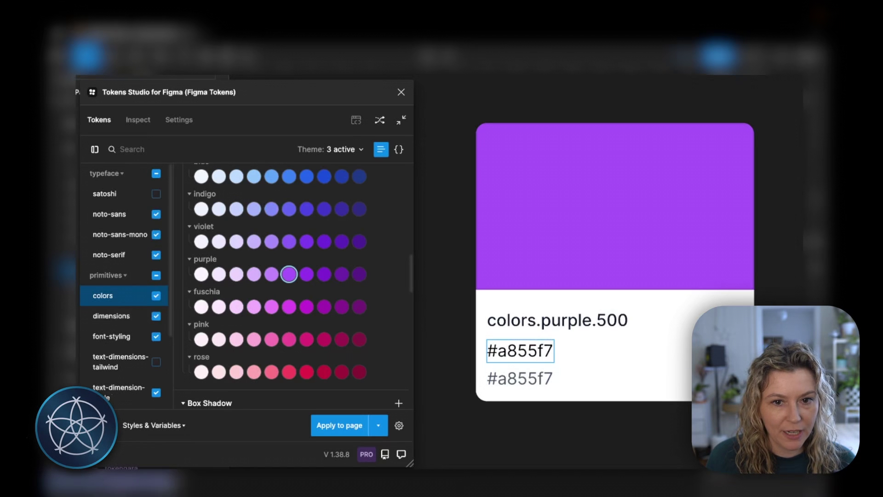
key(Delete)
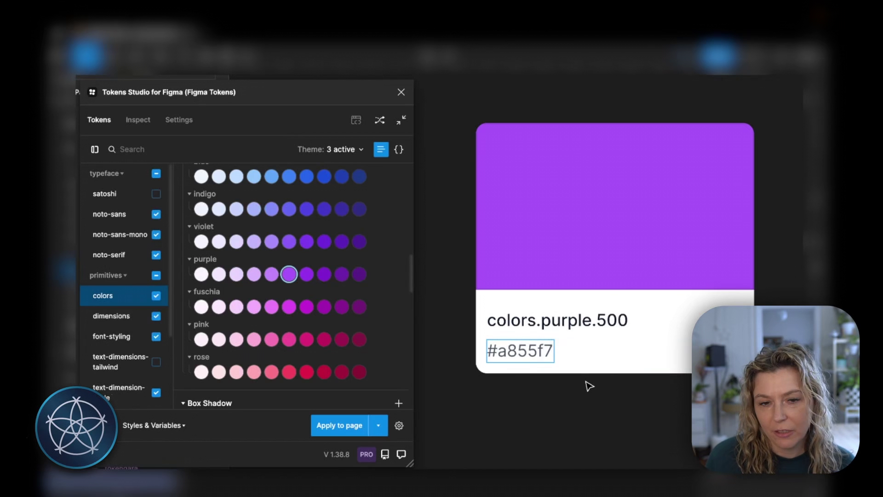
- Rename the purple 500 token to colors.purple.500-TEST and remap the layers using it on the Page only
right_click(290, 276)
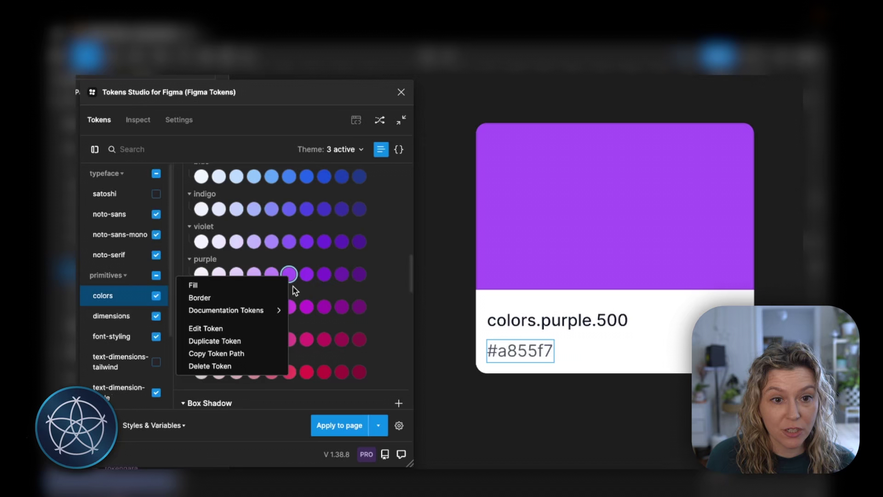
click(221, 329)
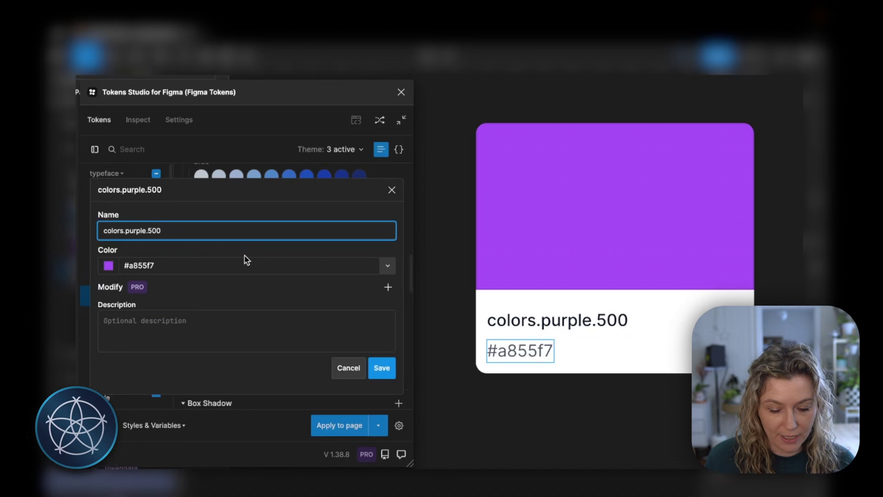
text(-TEST)
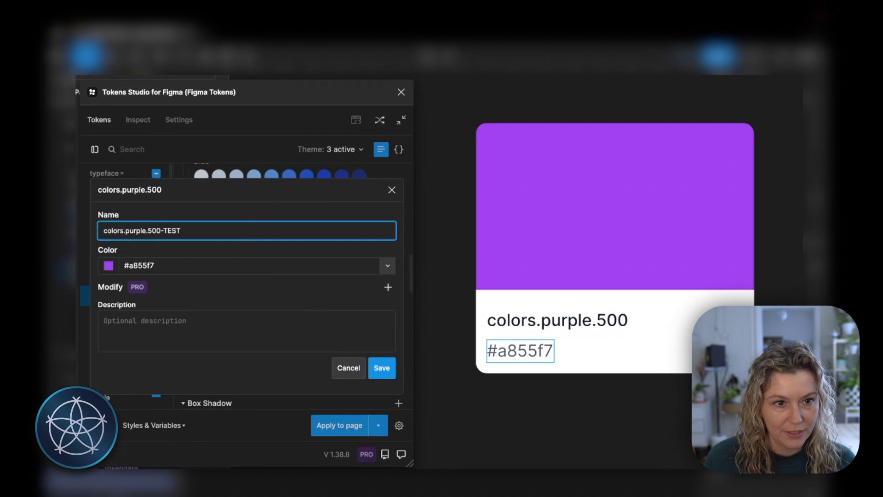
click(382, 371)
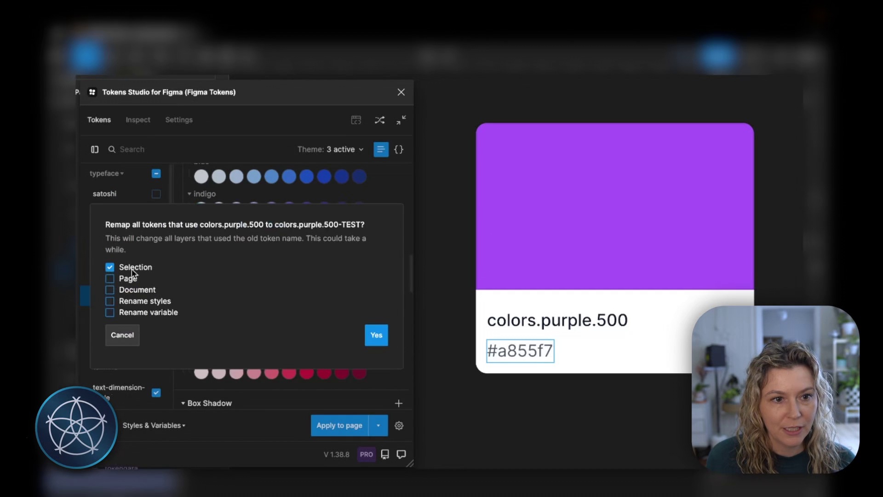
click(109, 279)
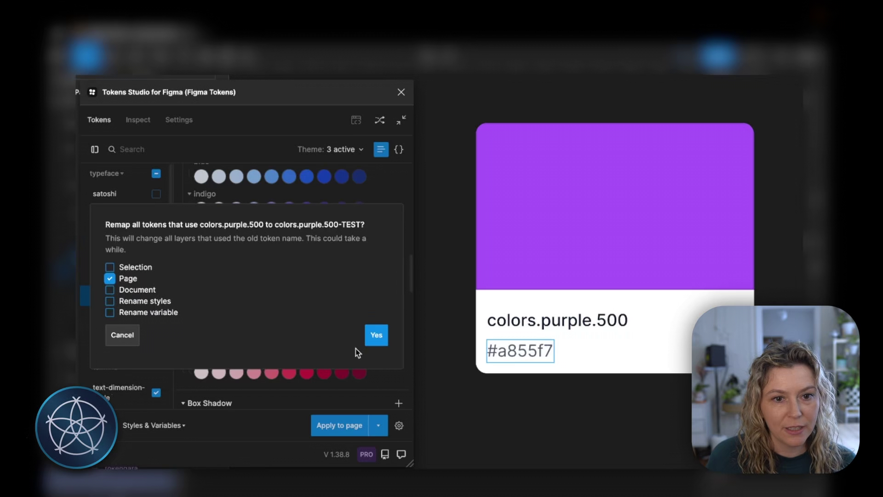
click(381, 338)
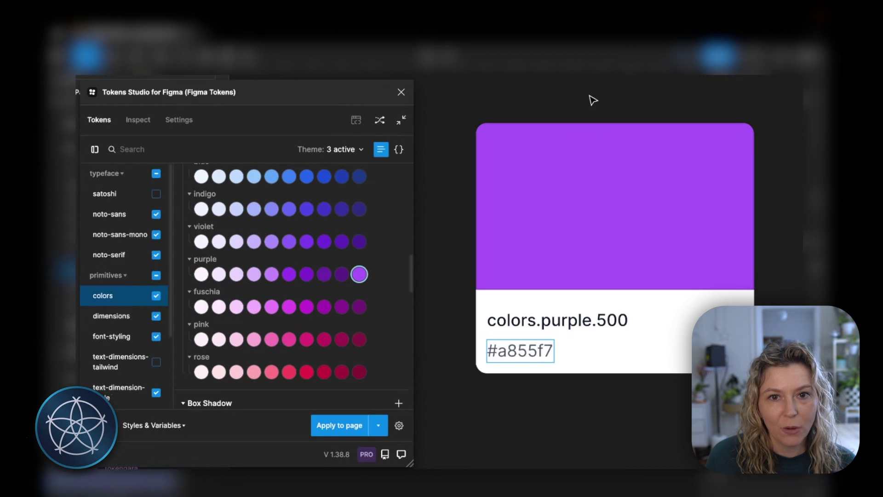
- Set the update mode to Apply to selection and apply the current tokens to the whole color swatch template
click(378, 425)
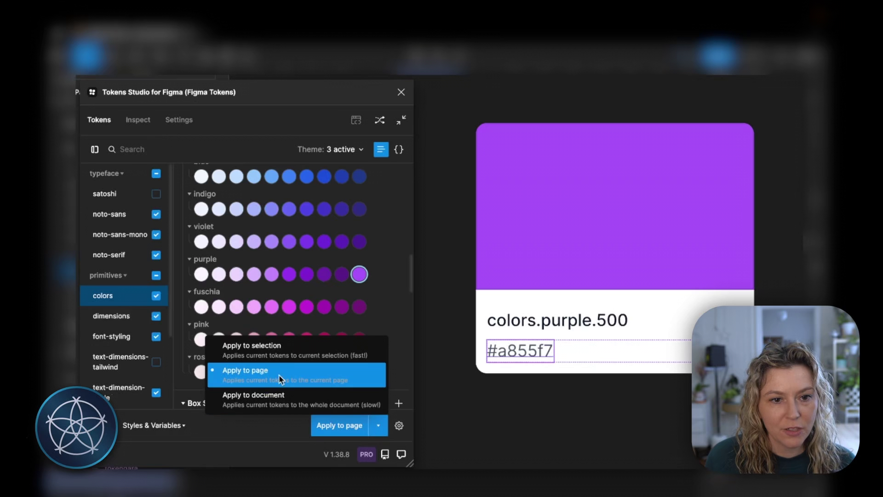
click(277, 349)
drag(461, 104, 767, 414)
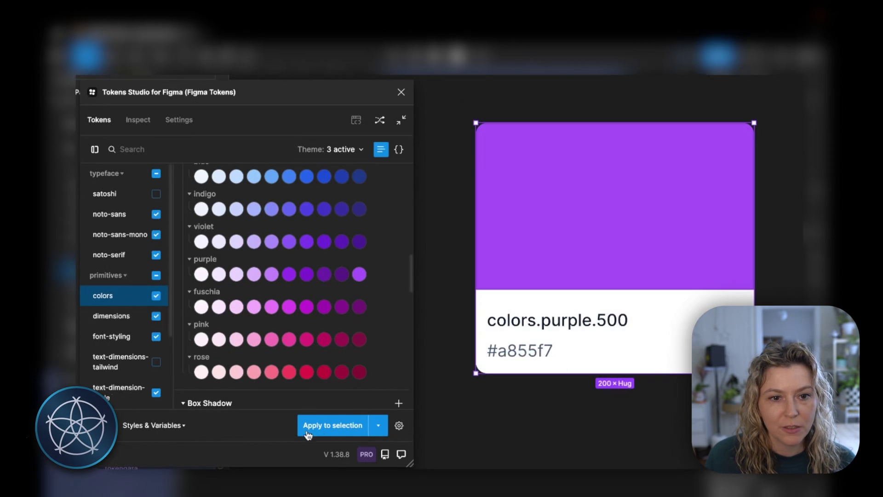
click(339, 429)
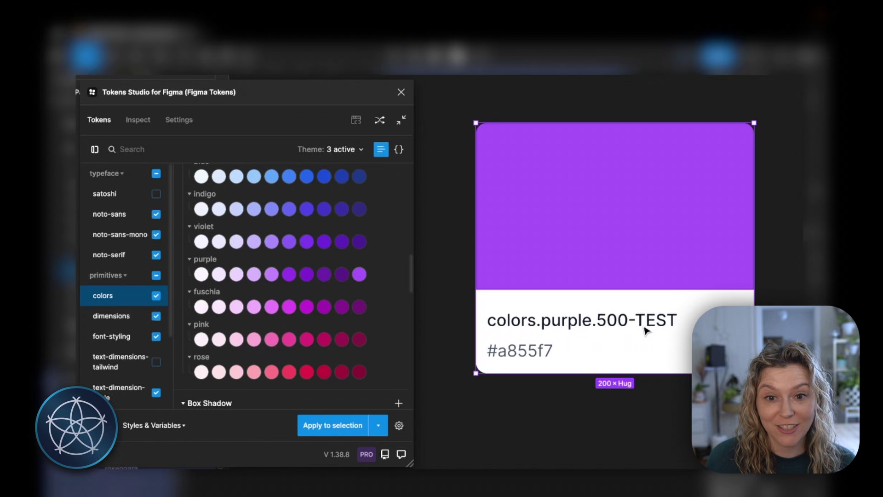
click(600, 420)
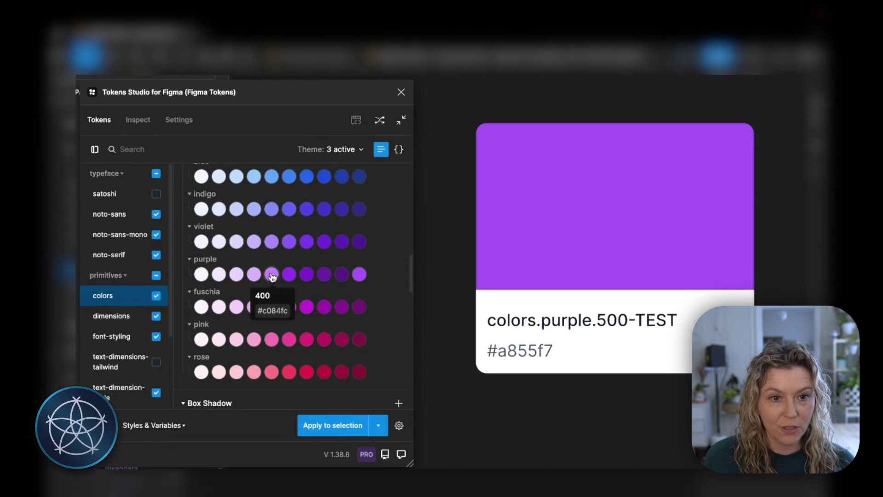
- Rename the colors.purple.500-TEST token back to colors.purple.500 and remap the layers using it on the Page
right_click(360, 276)
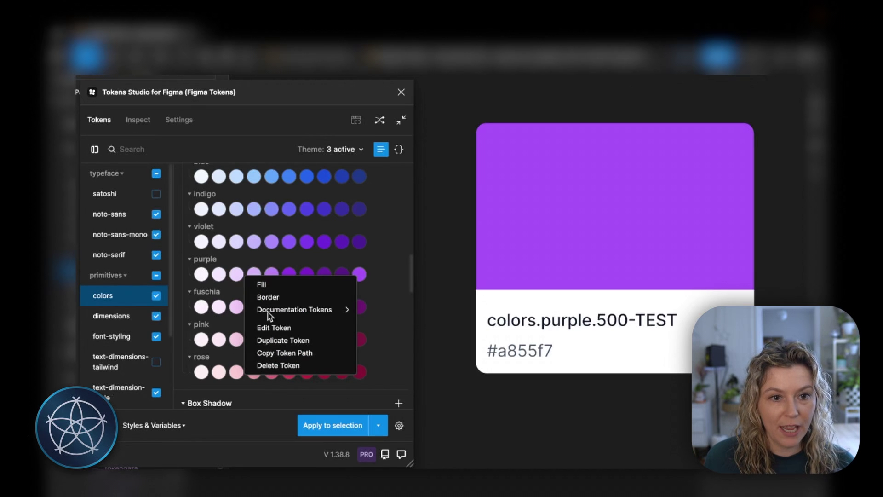
click(284, 327)
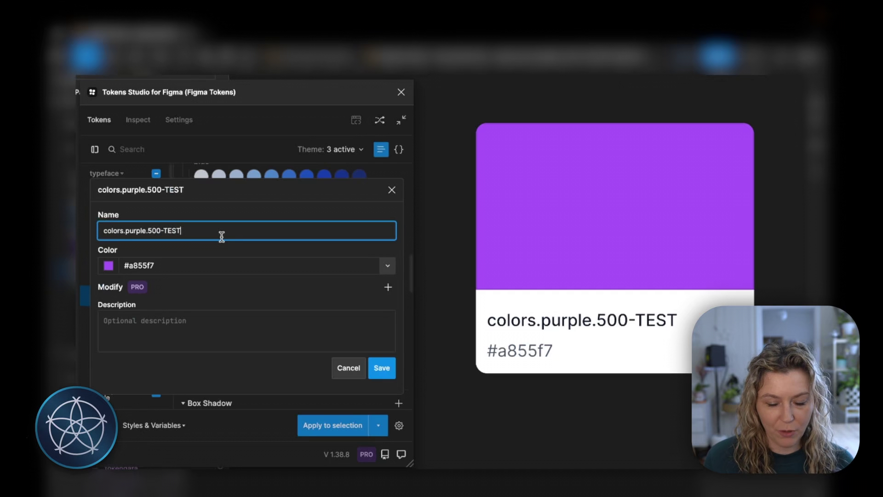
key(BackSpace)
key(BackSpace)
key(BackSpace)
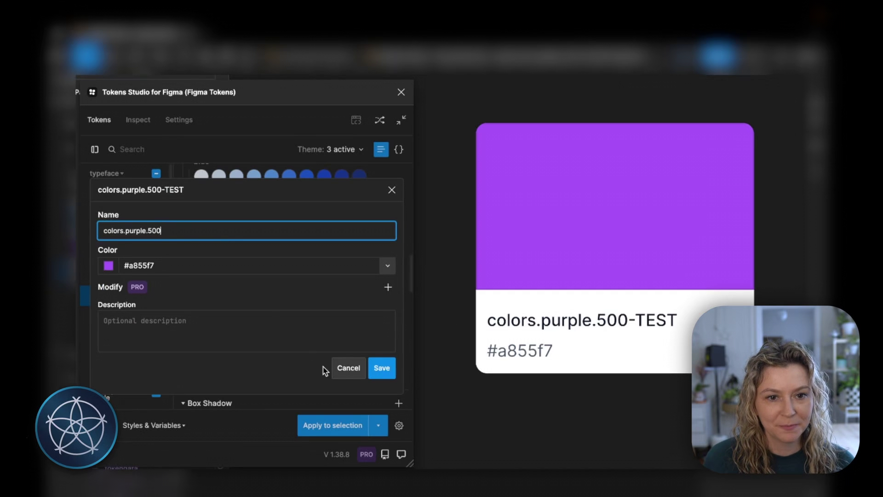
click(380, 373)
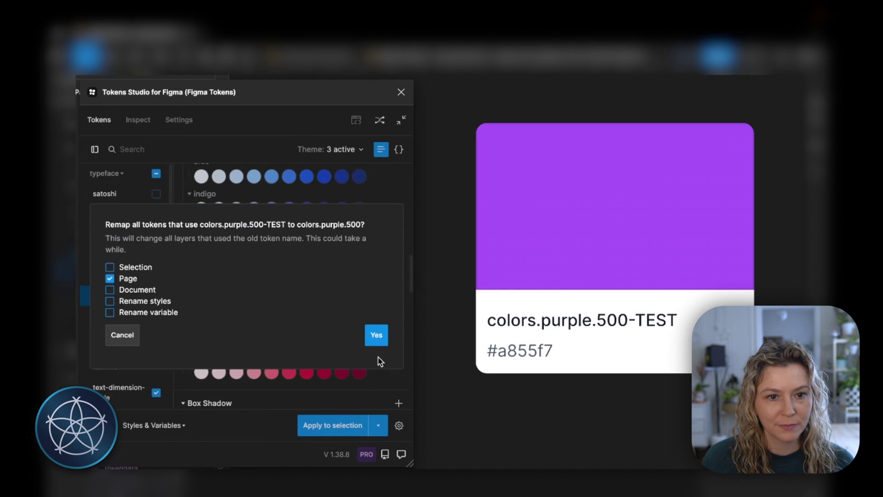
click(374, 336)
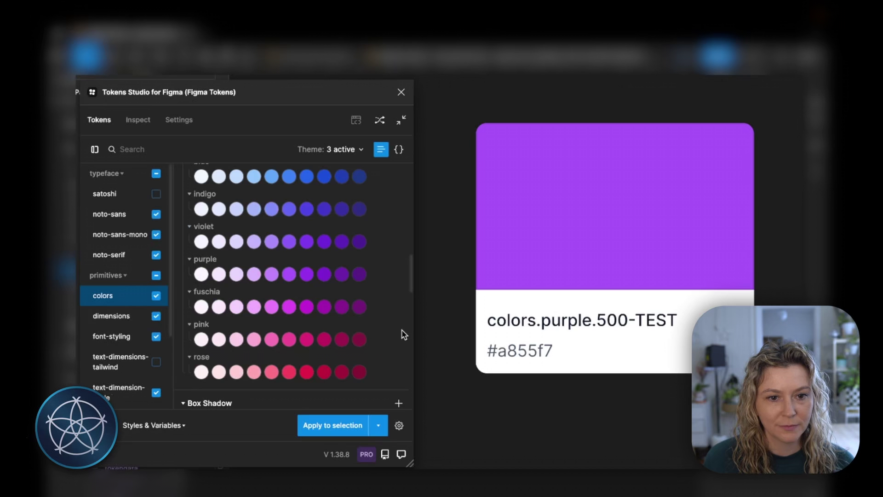
- Apply the current tokens to the selected color swatch template, then close Tokens Studio
click(552, 161)
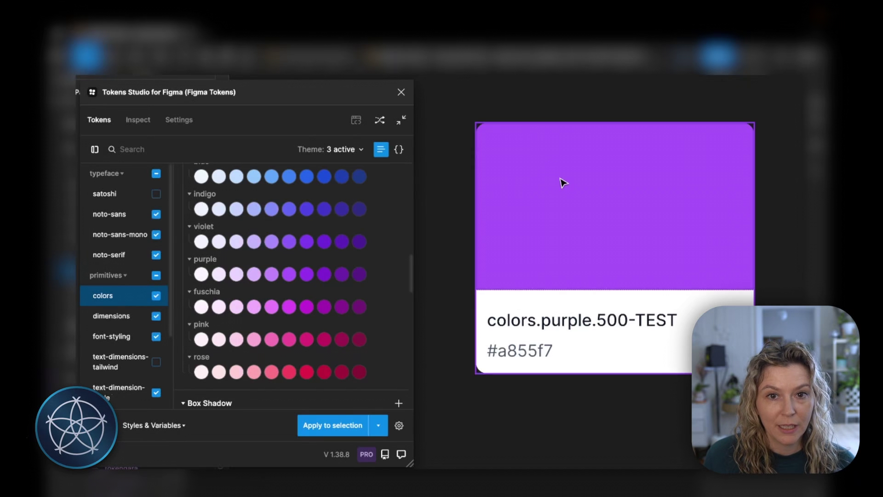
click(345, 426)
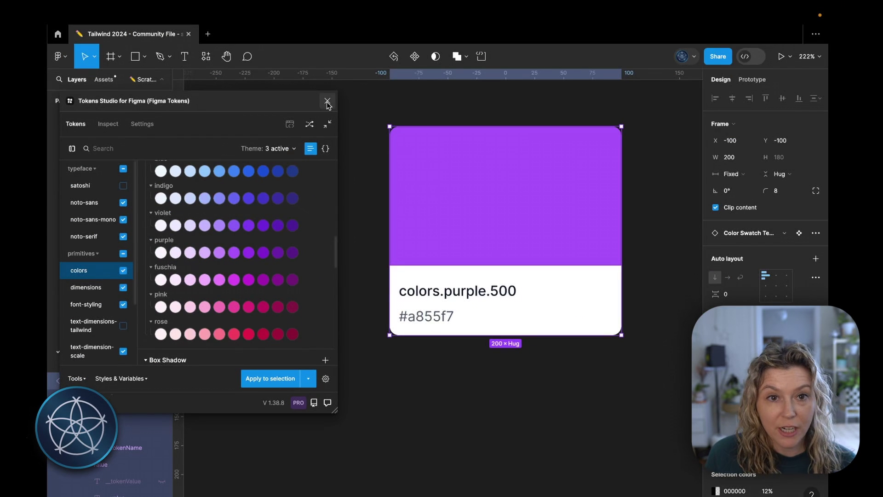
click(327, 101)
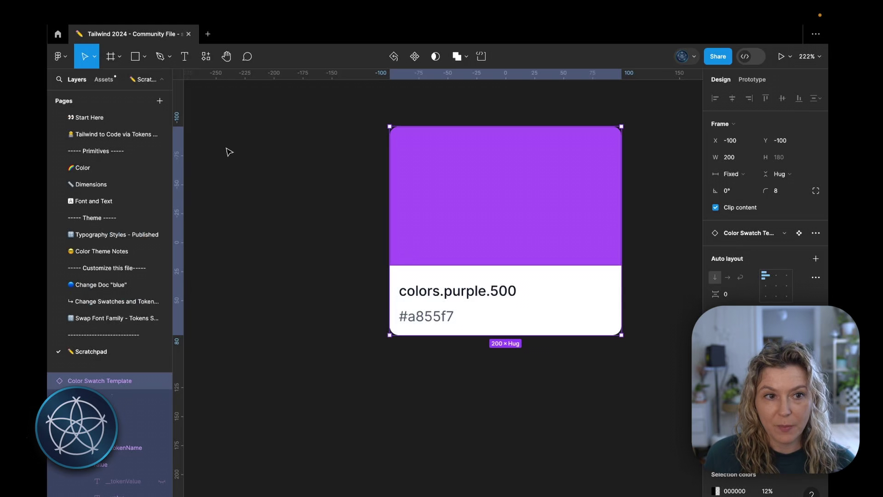
- View the extended Tailwind color swatches on the Color page, examining their documented token names and values
click(102, 167)
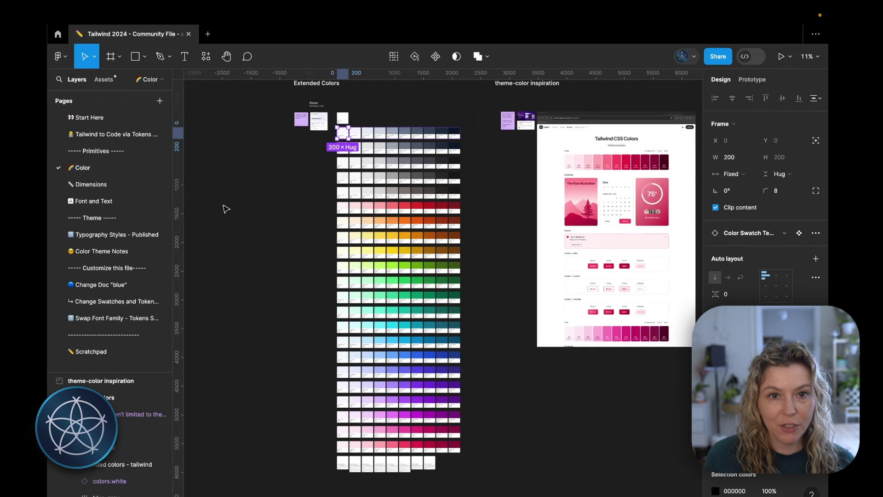
click(307, 191)
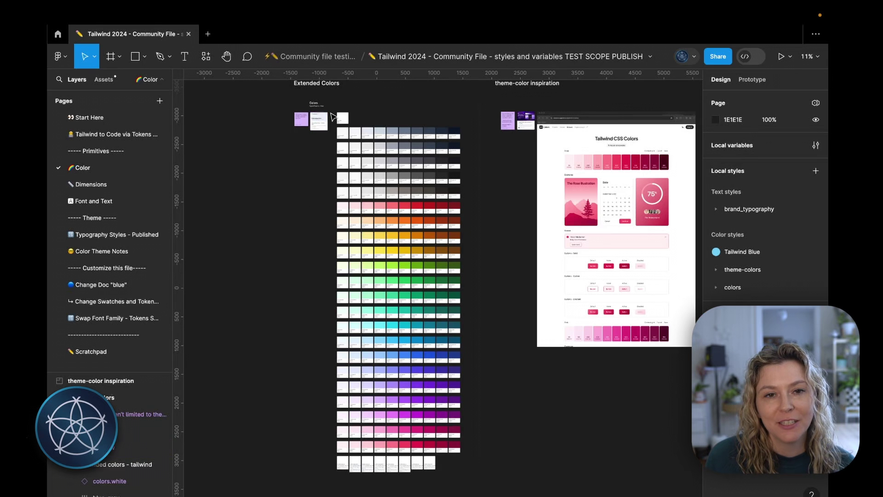
scroll(334, 138, up, 5)
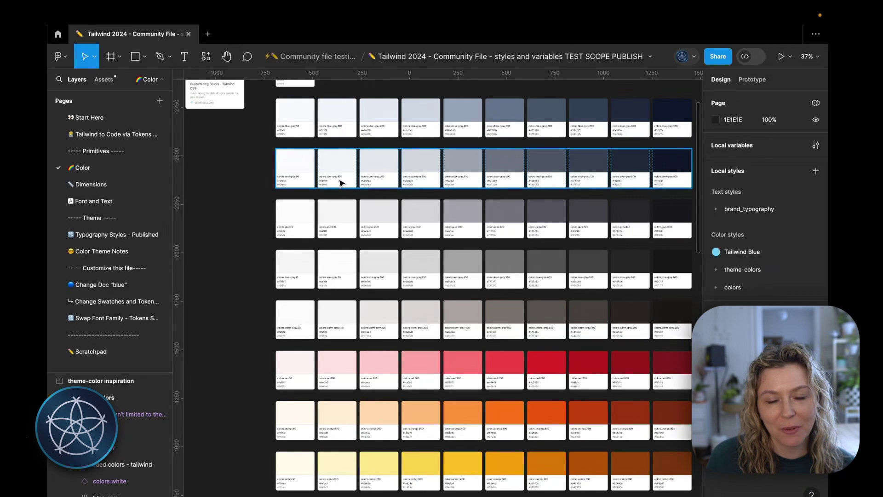
scroll(238, 203, down, 3)
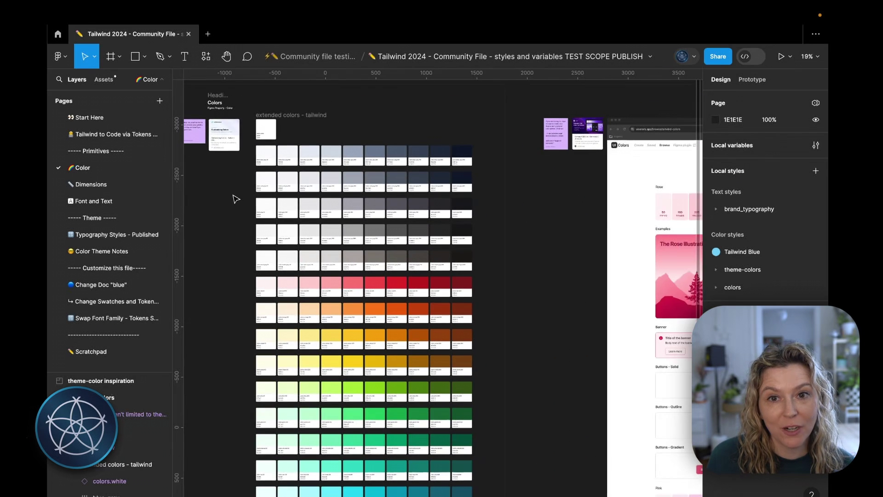
scroll(241, 202, left, 2)
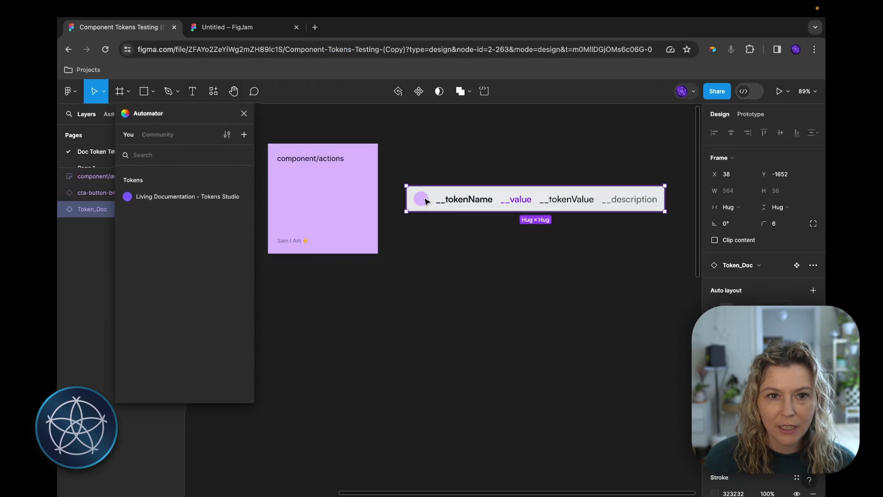
- Run the Living Documentation - Tokens Studio automation on the Token_Doc template for the set component/actions, leaving the token name filter empty
click(325, 167)
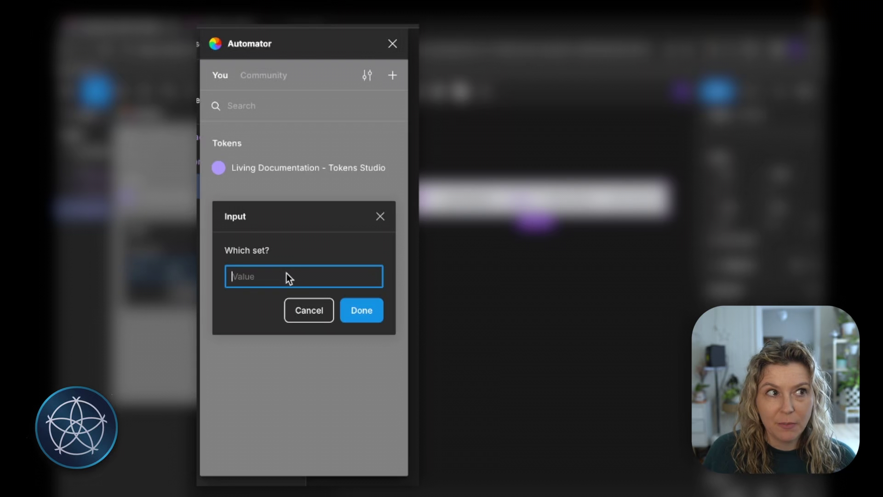
text(component/actions)
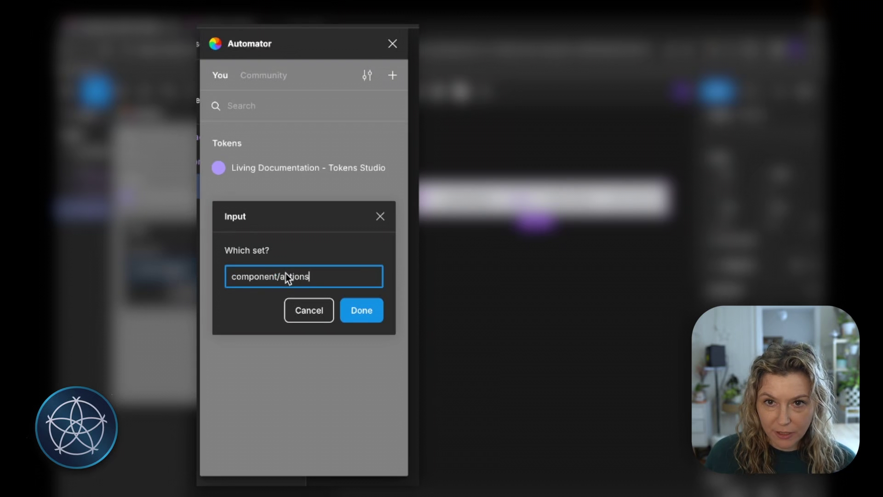
click(367, 314)
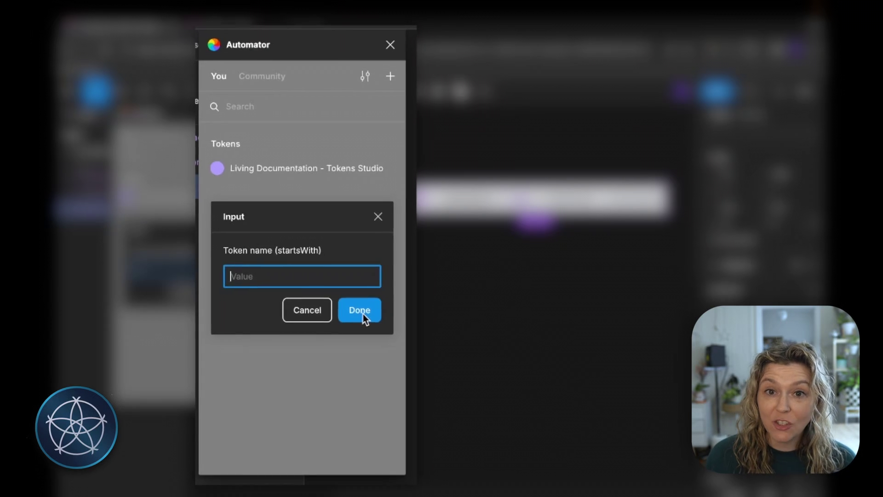
click(362, 311)
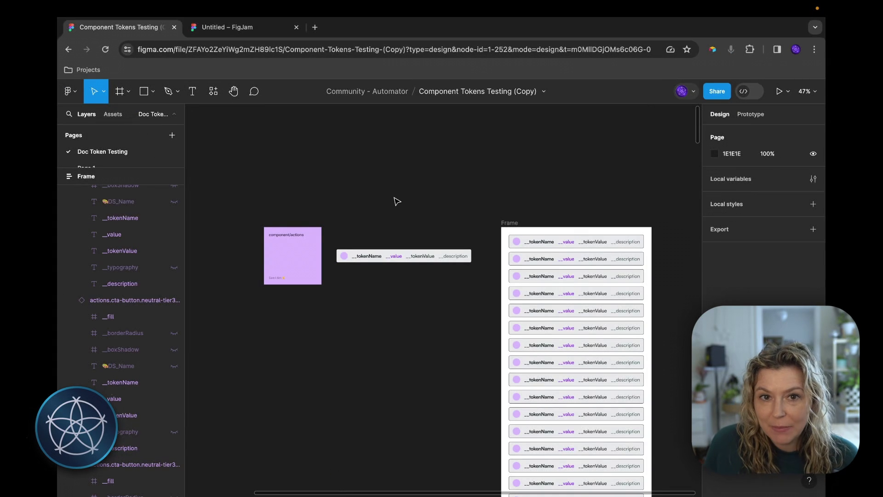
- Find the Tokens Studio for Figma plugin with the search term "tokens" and launch it for the generated documentation frame
key(super+slash)
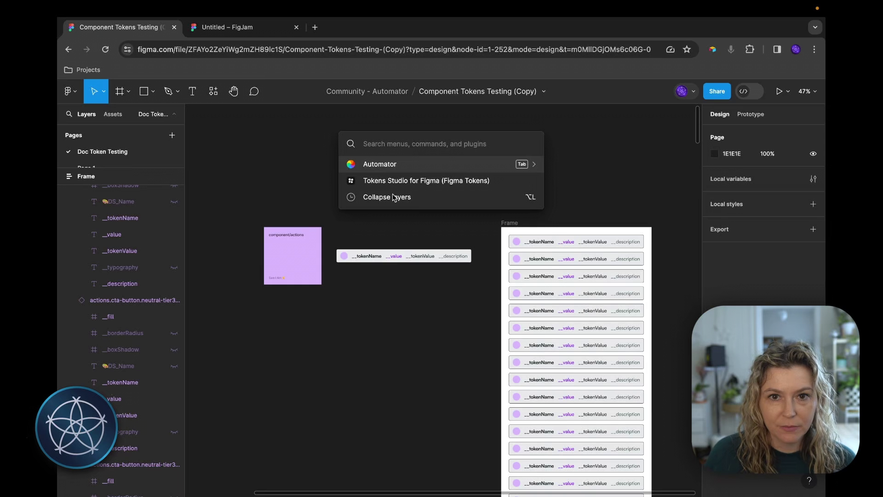
text(tokens)
click(416, 164)
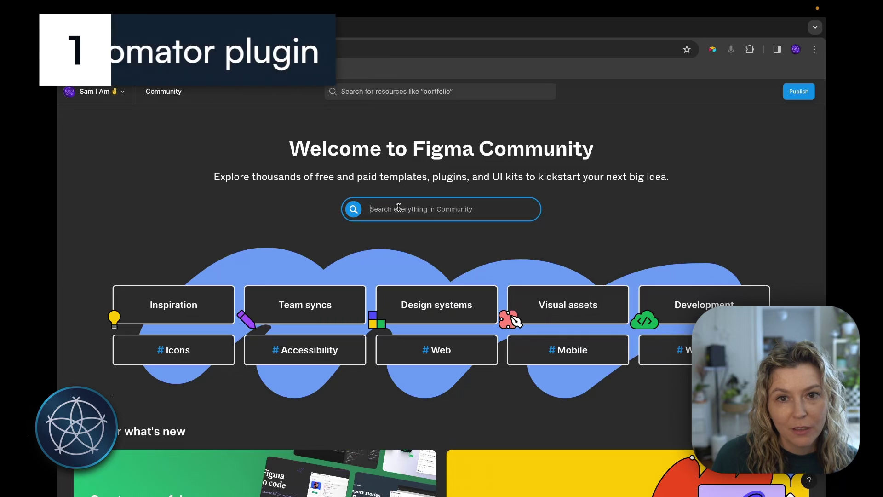
- Search Figma Community for "automator", limit the results to plugins, and save the Automator plugin by Diagram
text(automator)
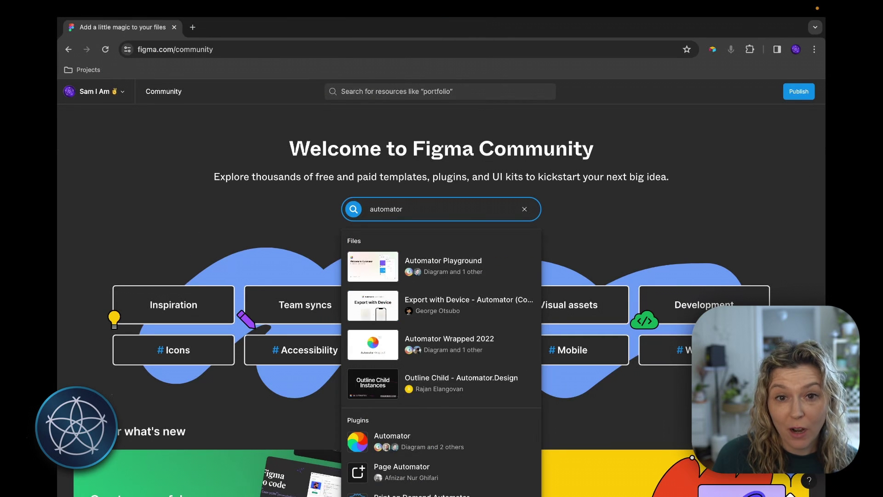
key(Return)
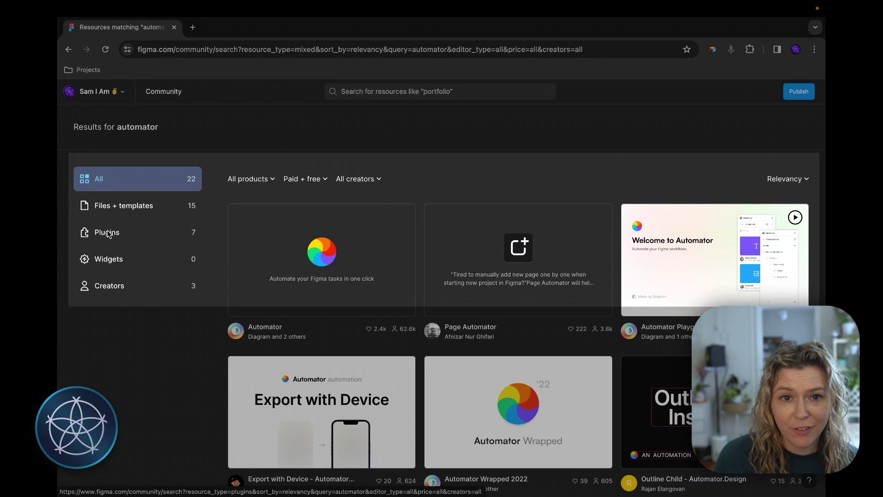
click(109, 234)
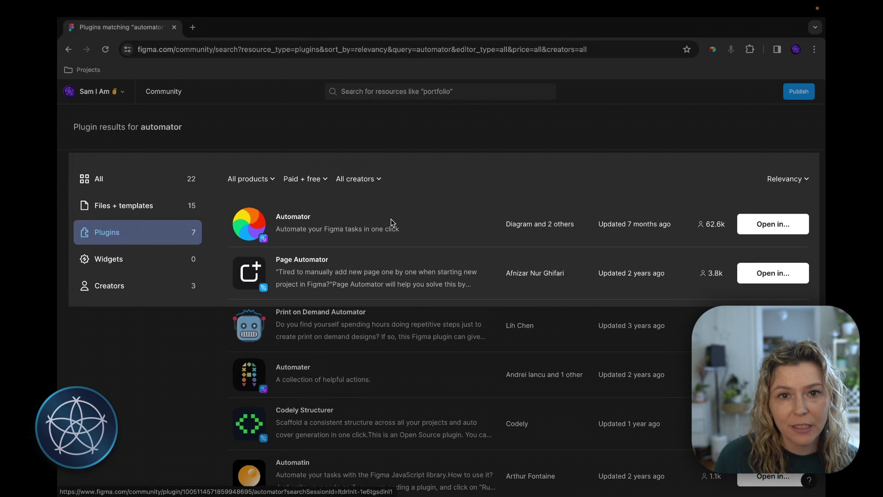
click(292, 219)
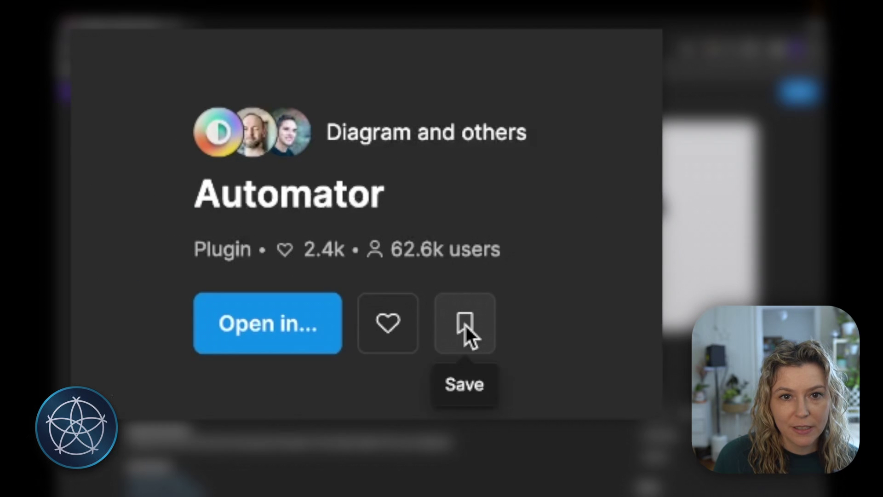
click(462, 324)
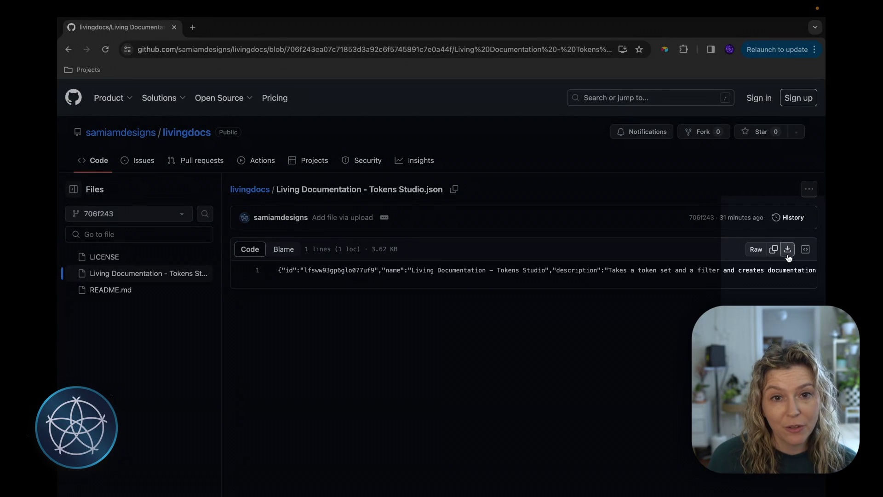
- Download Living Documentation - Tokens Studio.json from the GitHub livingdocs repository and import it into the Automator plugin in Figma
click(787, 250)
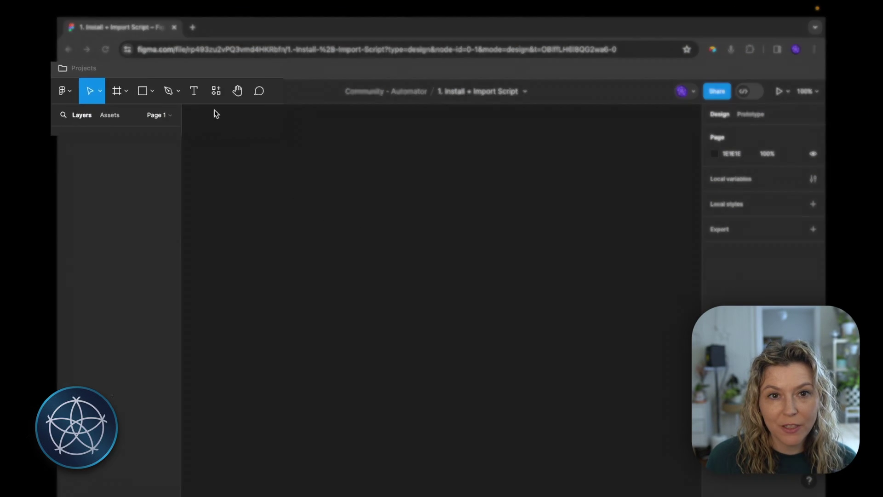
click(214, 94)
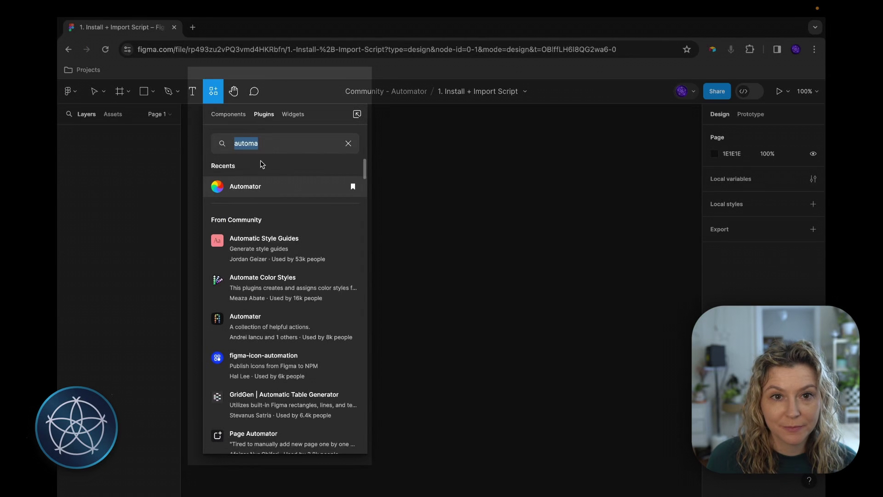
click(253, 186)
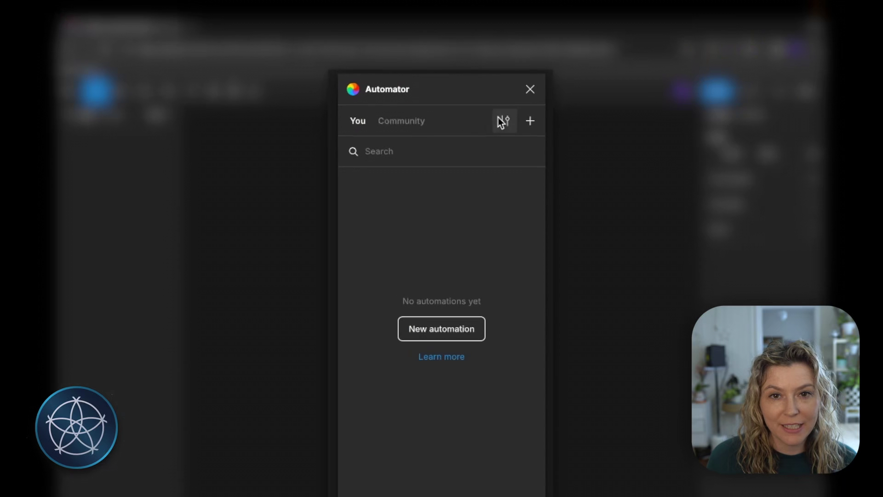
click(506, 122)
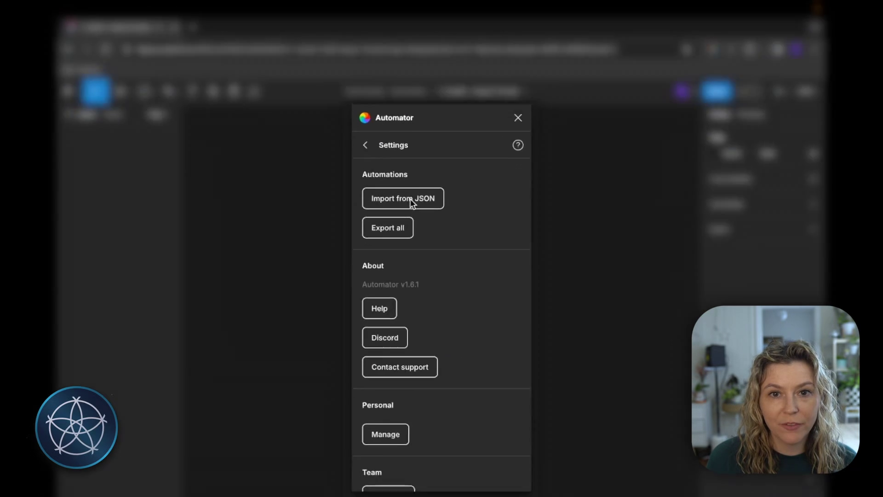
click(405, 183)
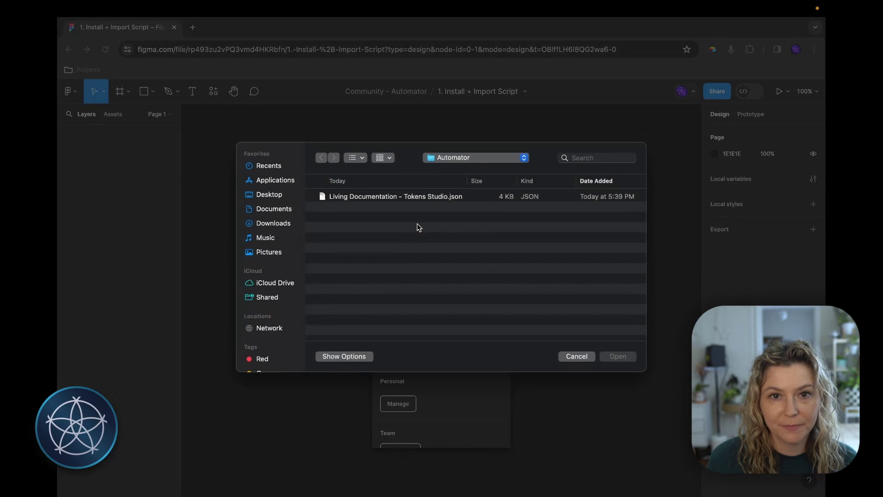
click(411, 201)
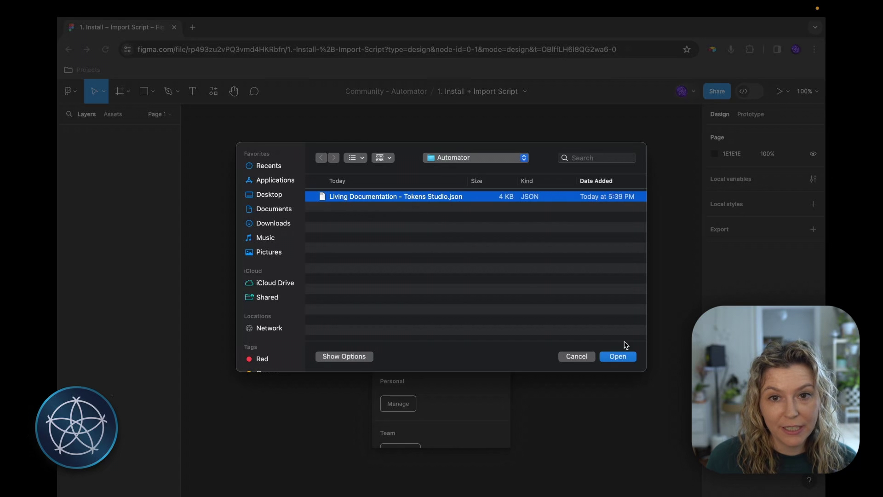
click(624, 359)
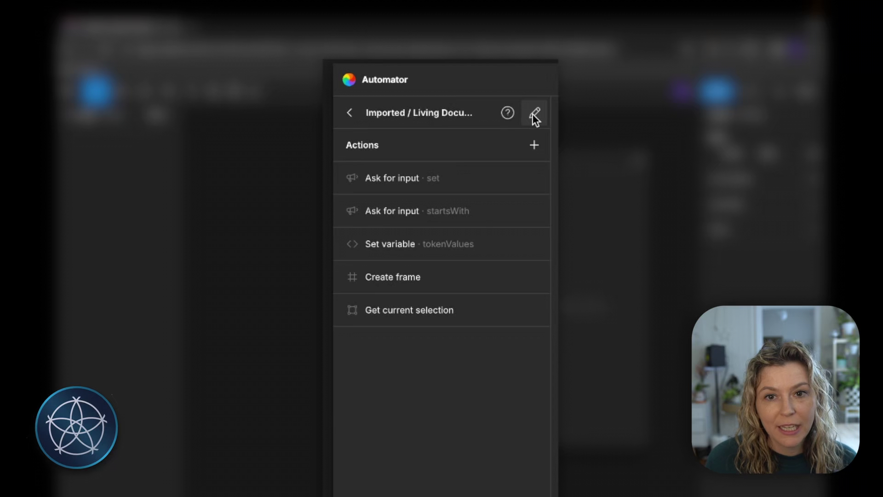
- Replace the "Imported" prefix in the automation's name with "Tokens" and return to the automations list
click(533, 114)
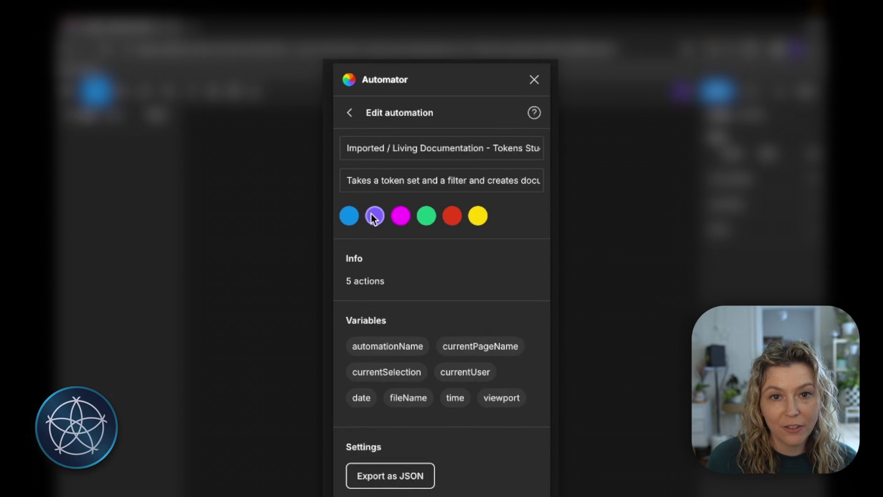
double_click(357, 147)
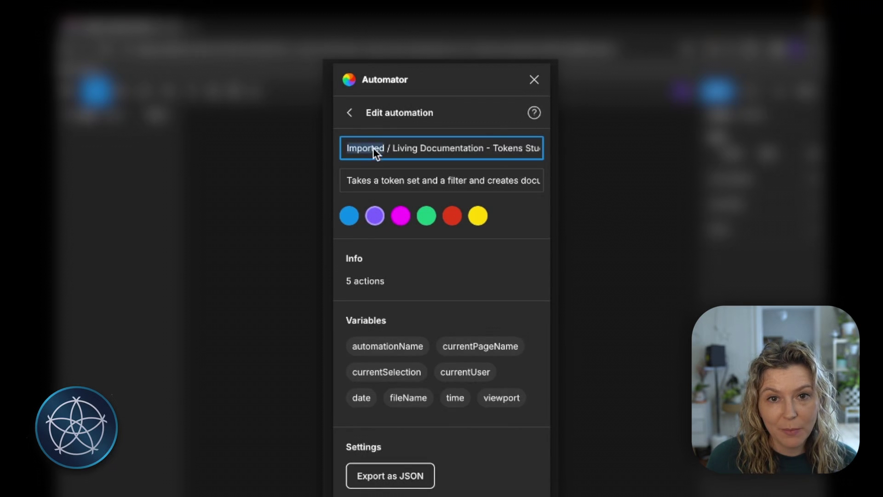
text(Tokens)
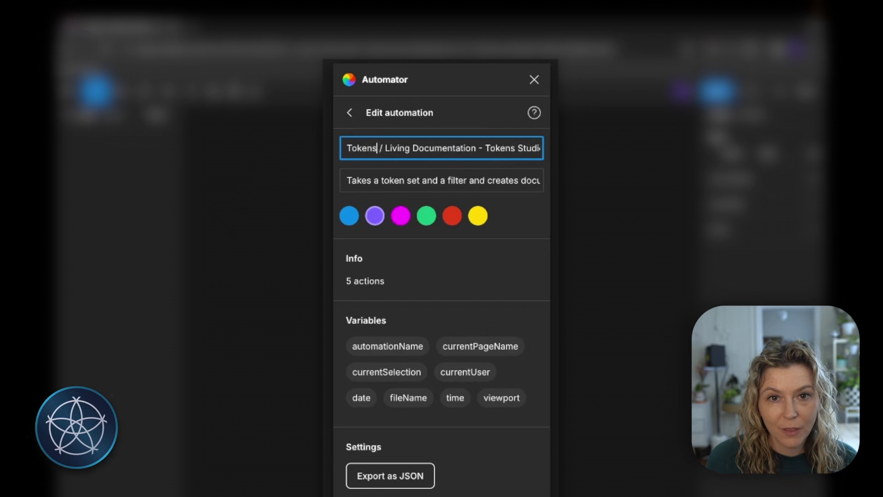
click(348, 113)
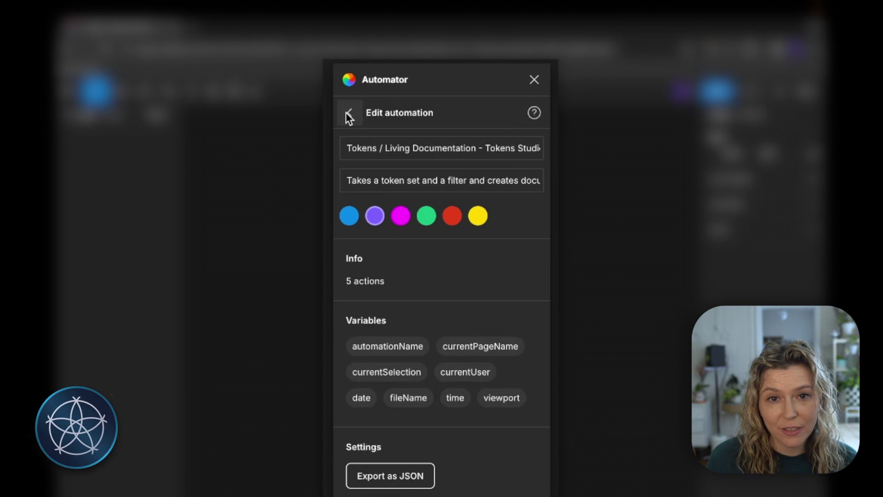
click(350, 115)
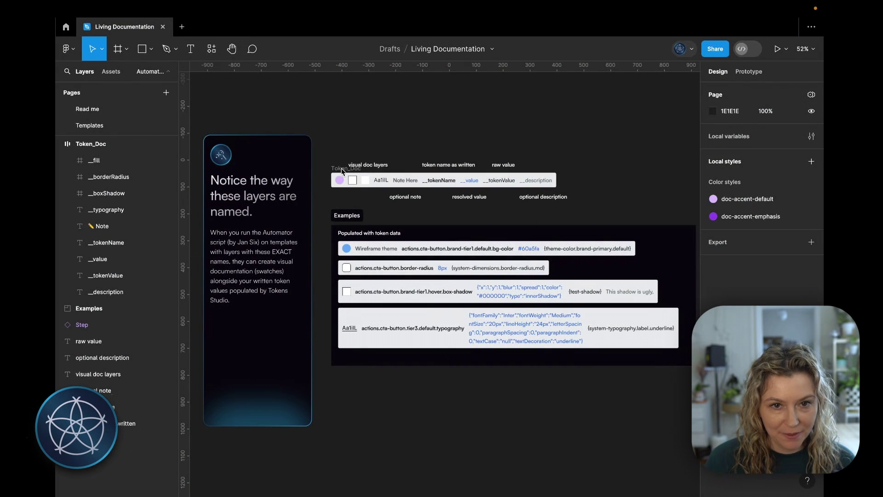
- Examine the Token_Doc template's text layers from __tokenName to __description and its visual layers __fill, __borderRadius, __boxShadow and __typography
click(94, 144)
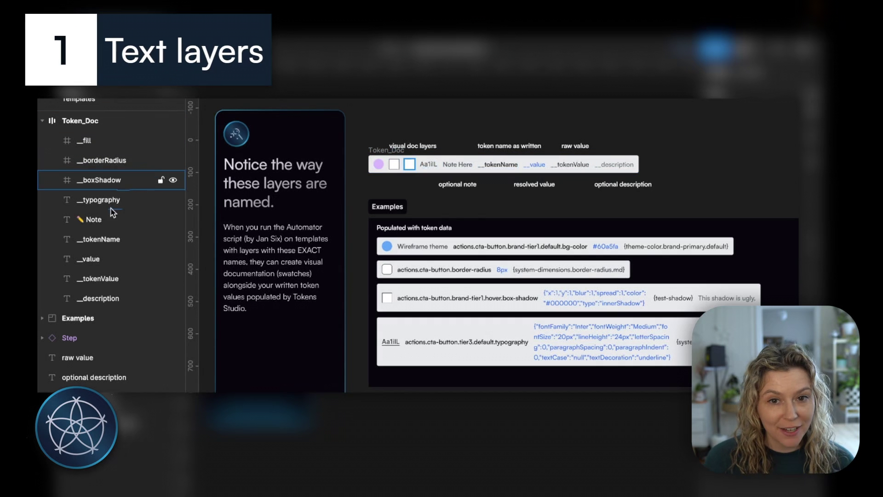
click(101, 242)
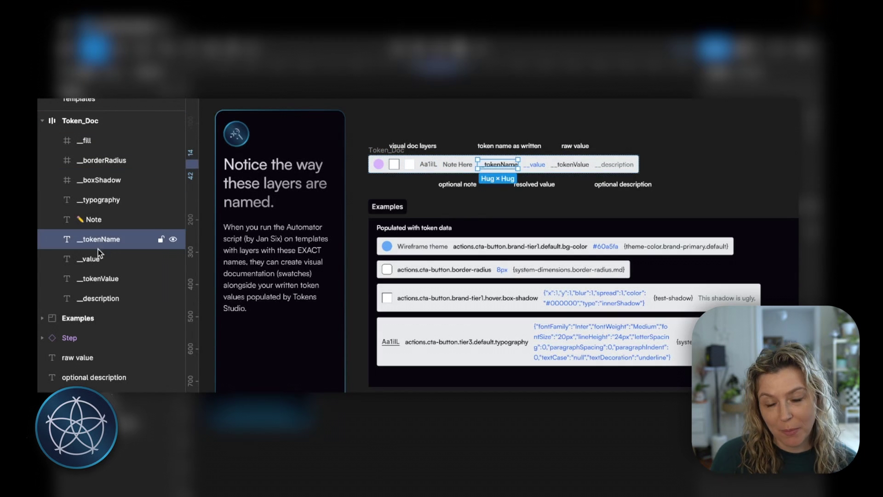
click(90, 260)
click(98, 279)
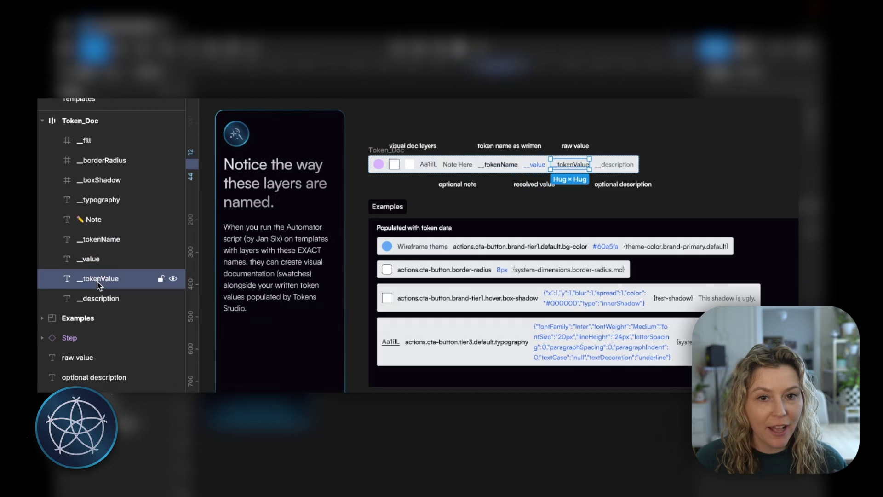
click(99, 305)
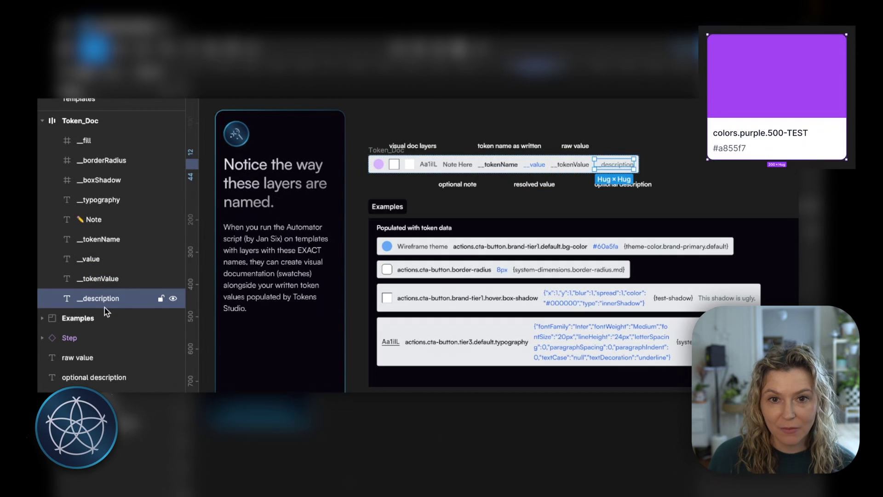
click(85, 142)
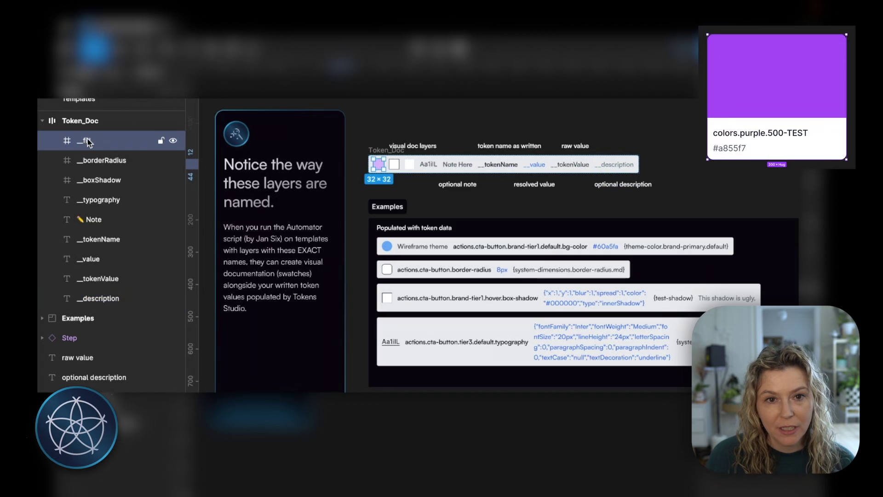
click(96, 164)
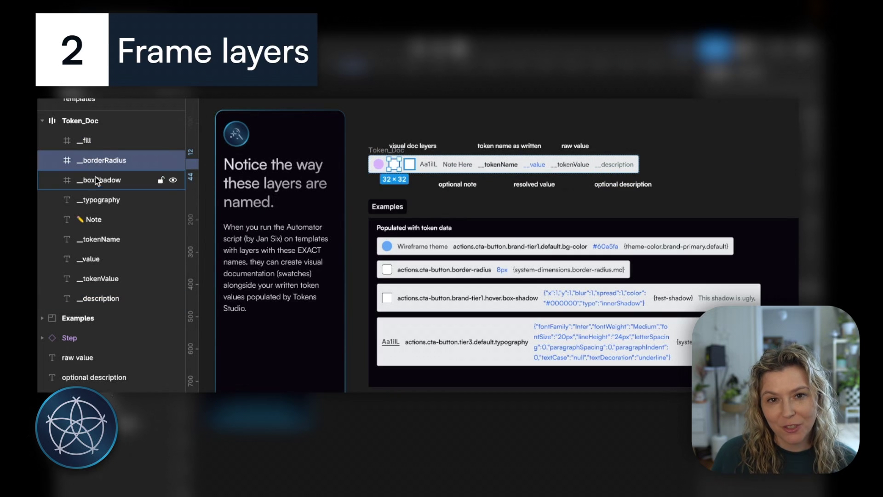
click(97, 184)
click(101, 200)
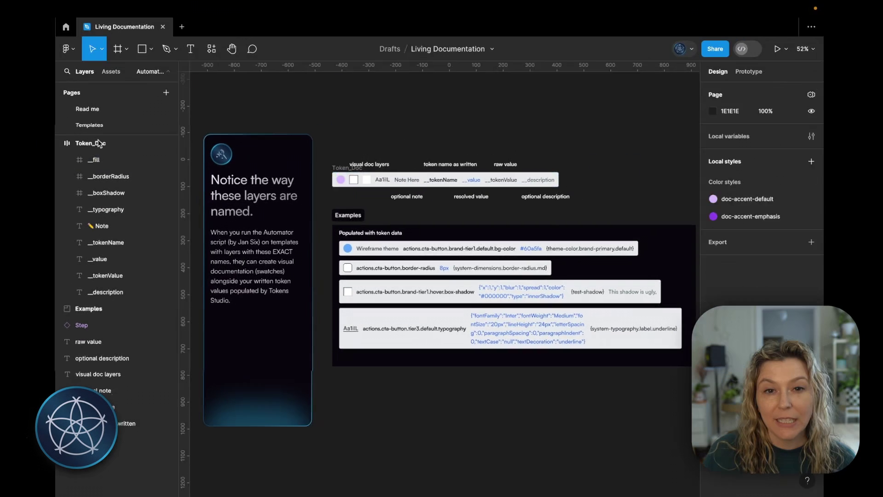
- Review the exact layer names required in Token_Doc, including __boxShadow, __tokenName, __value, __tokenValue and __description
click(89, 121)
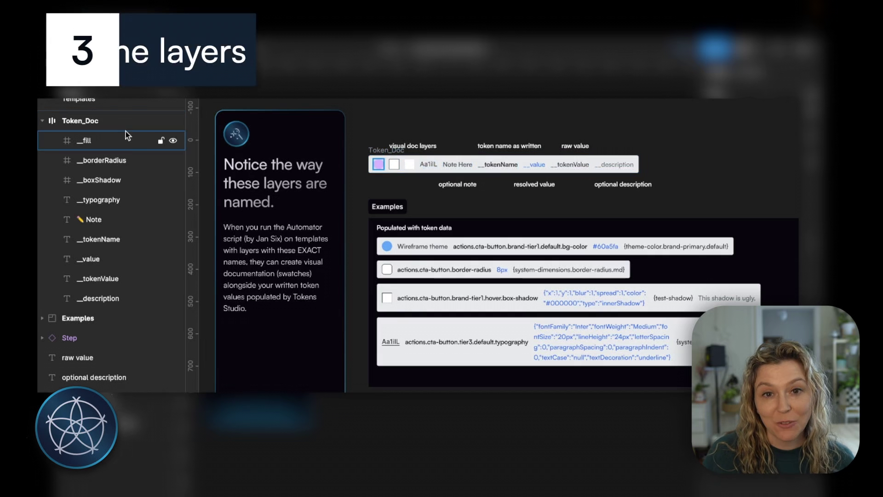
click(112, 181)
click(99, 240)
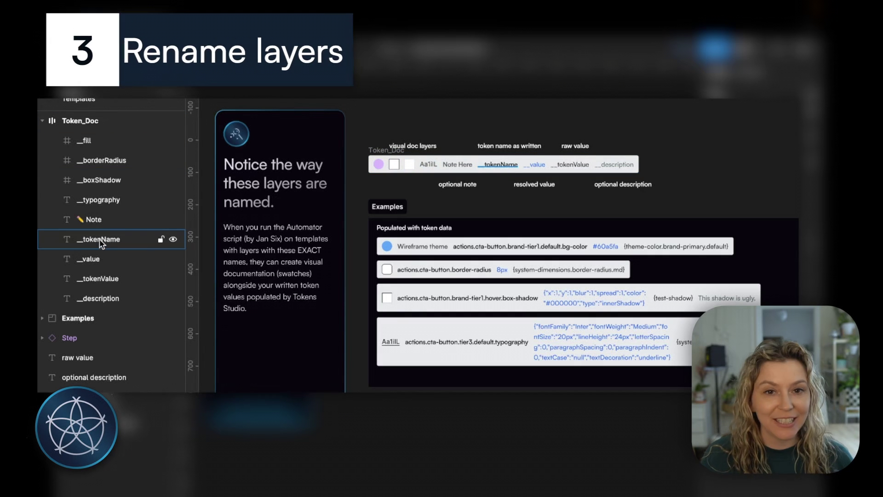
click(90, 264)
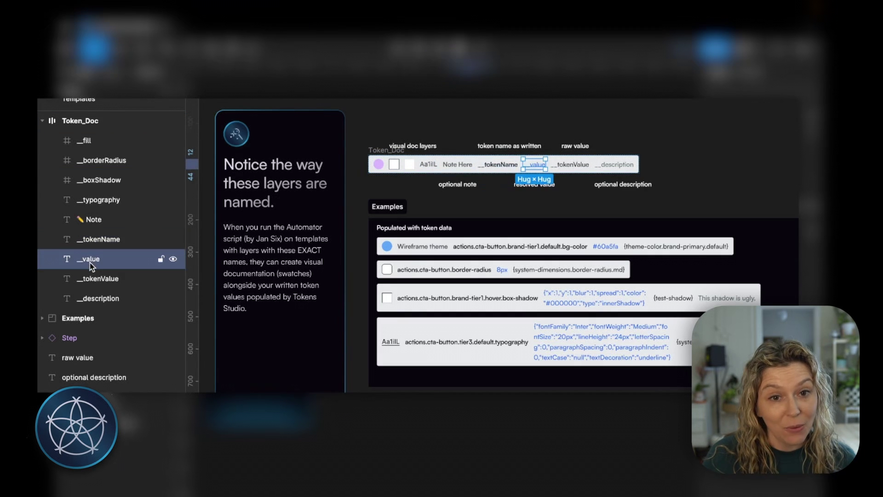
click(96, 280)
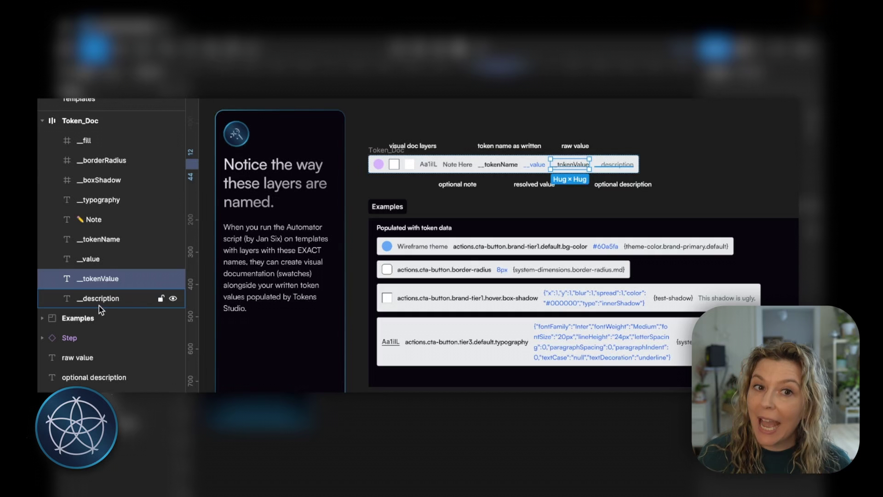
click(99, 304)
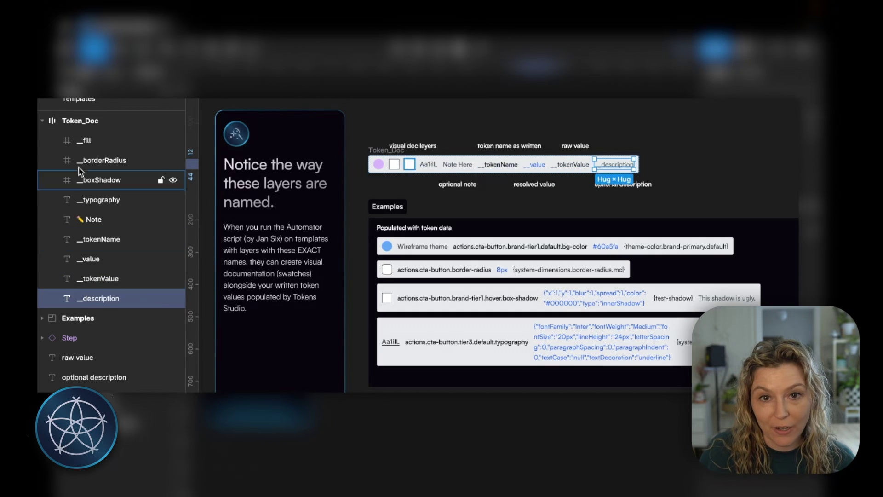
- Review the __fill and __borderRadius layers in the Token_Doc template
click(86, 143)
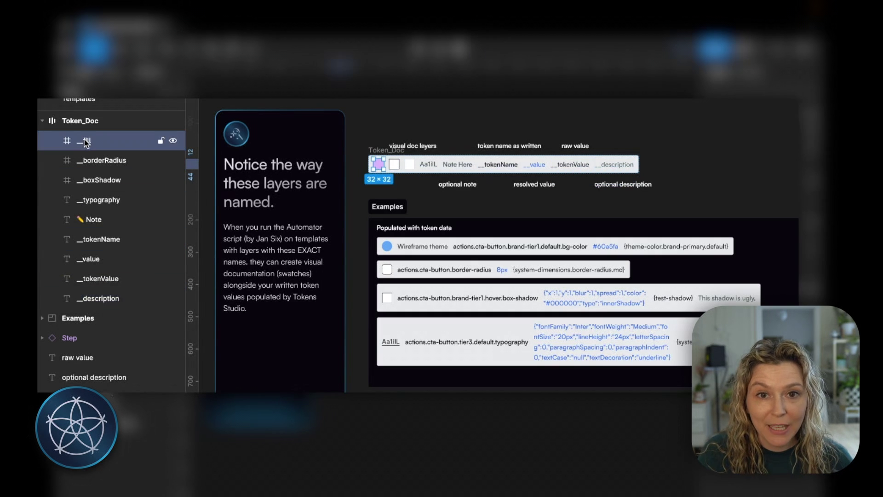
click(97, 164)
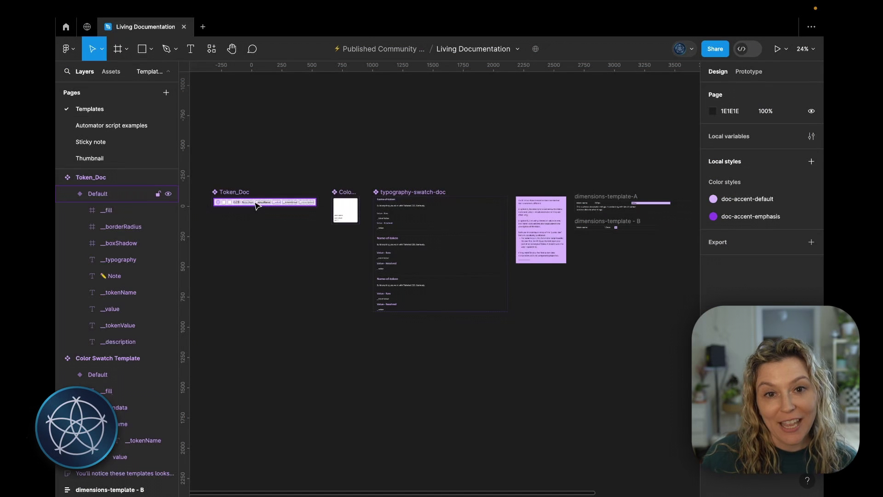
- Look over the Color Swatch, typography and dimensions templates on the Templates page and select the Default variant of Token_Doc
click(345, 212)
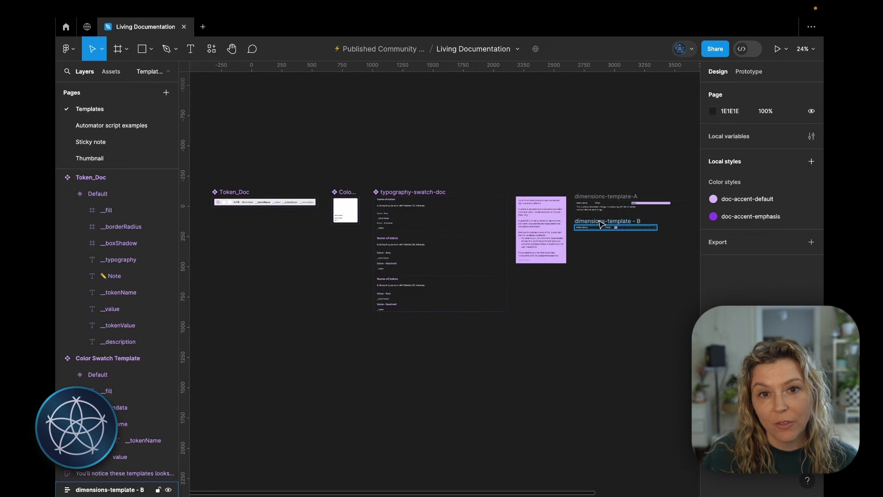
scroll(318, 289, left, 5)
scroll(317, 289, up, 2)
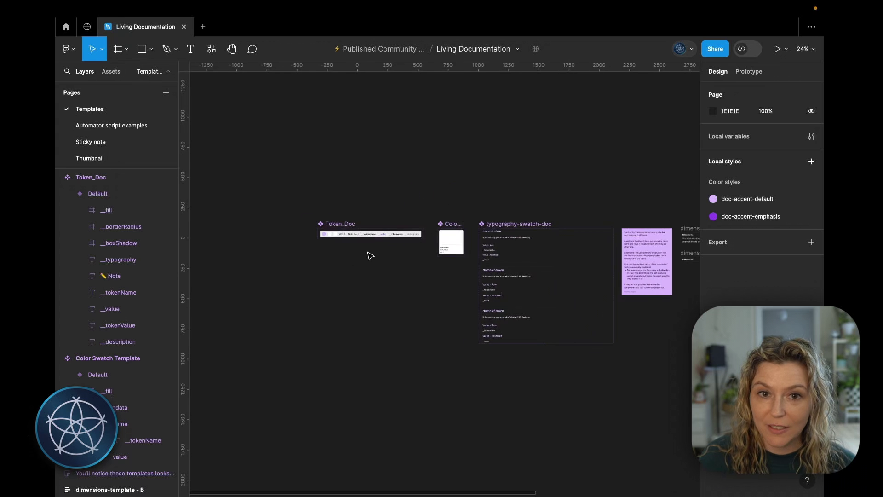
scroll(372, 261, up, 5)
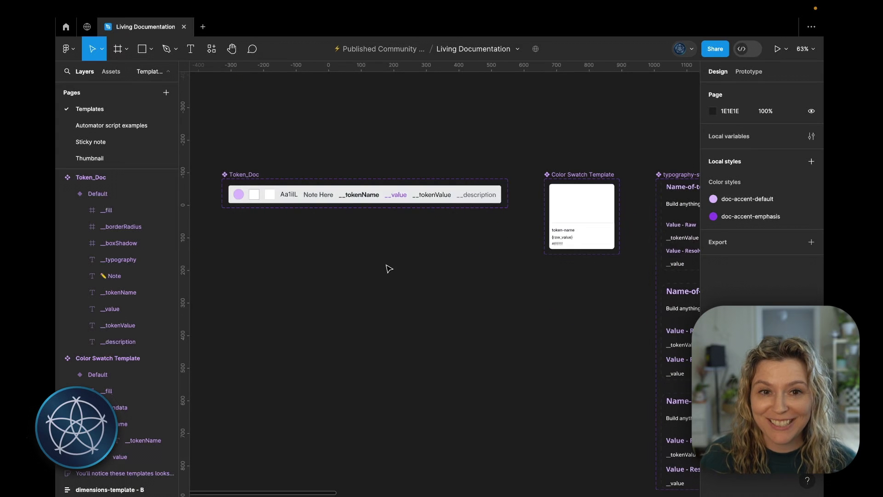
scroll(491, 290, left, 2)
scroll(491, 289, up, 1)
scroll(535, 292, right, 2)
scroll(536, 292, down, 2)
scroll(506, 282, up, 1)
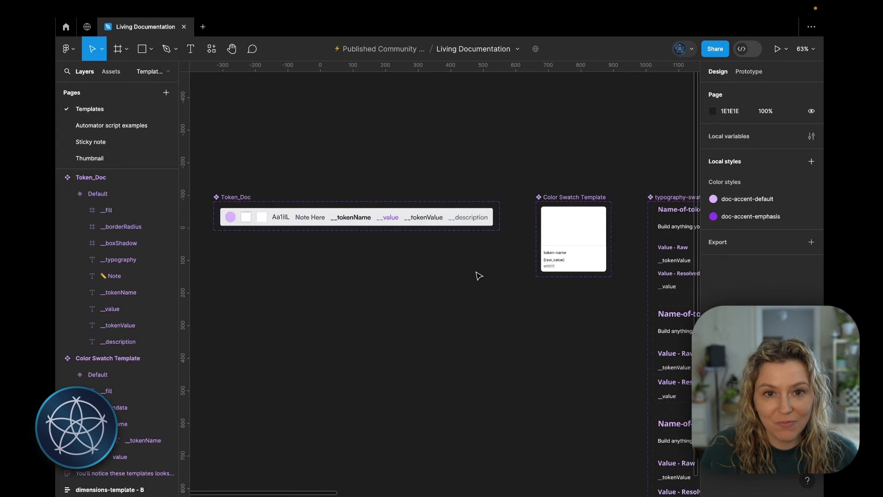
click(337, 221)
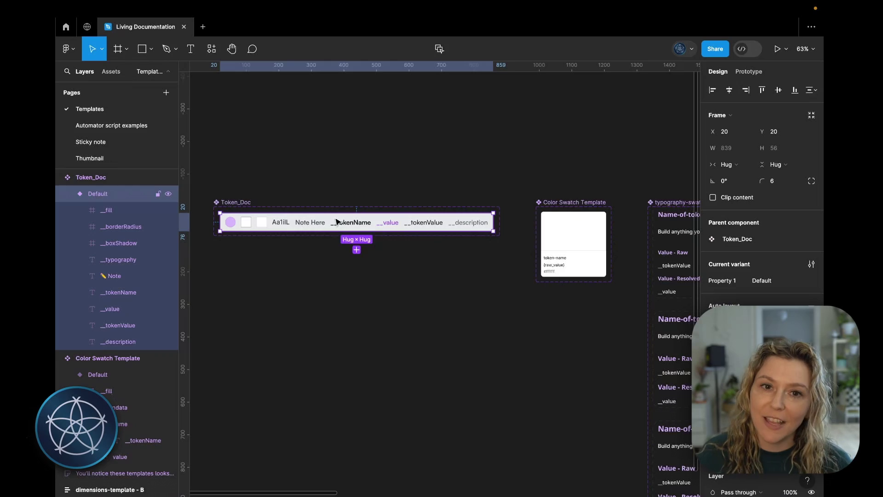
drag(338, 222, 347, 172)
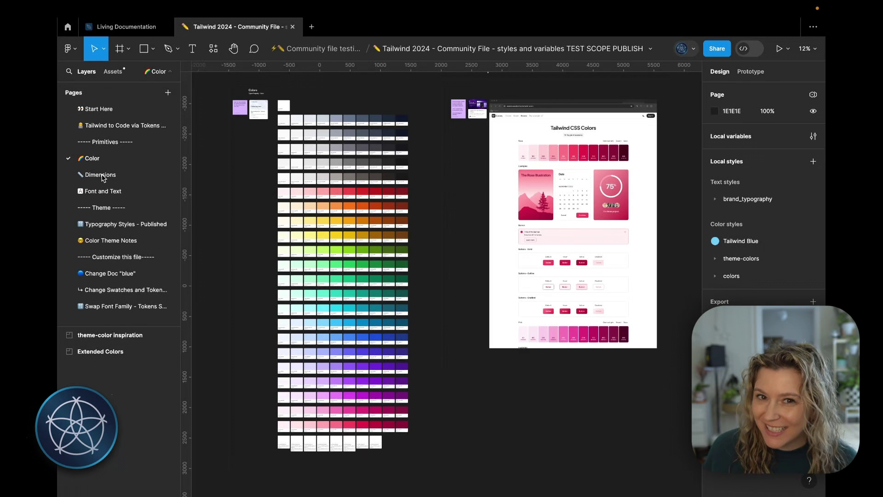
- View the Dimensions and Font and Text pages of the Tailwind 2024 Community File
click(101, 176)
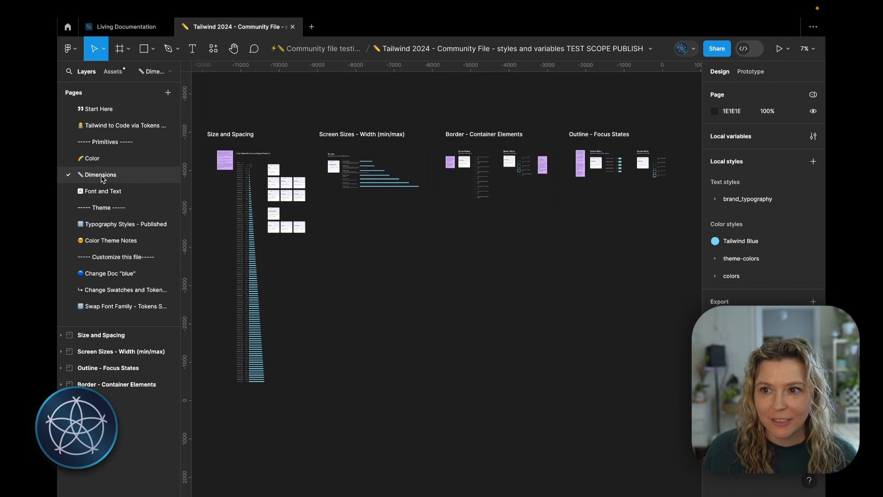
click(108, 192)
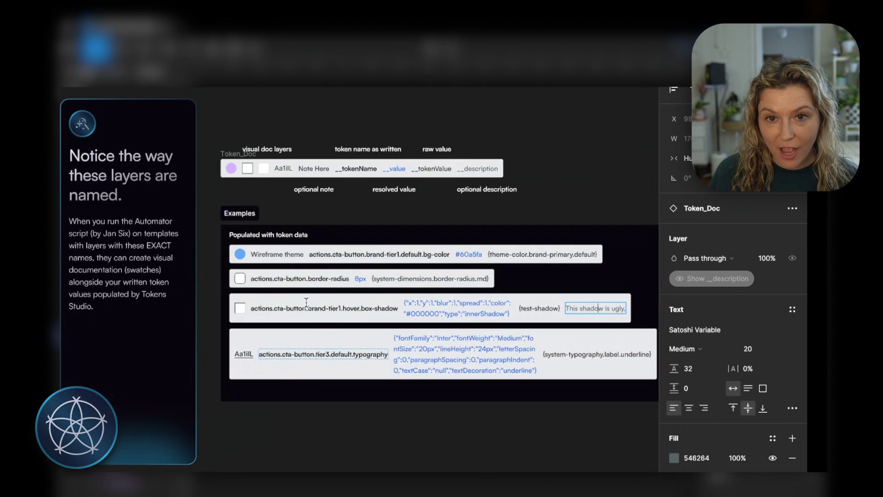
- Toggle the __fill visibility property on and back off for the actions.cta-button.border-radius example
click(313, 272)
click(313, 273)
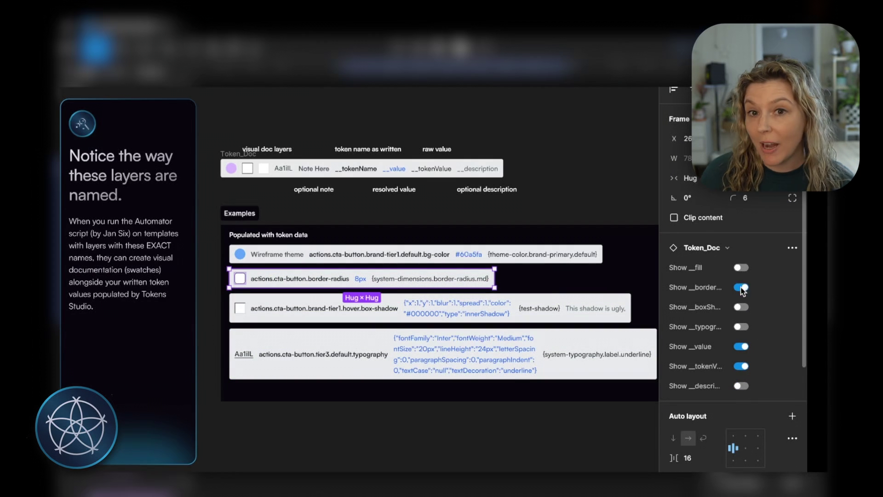
click(741, 268)
click(743, 268)
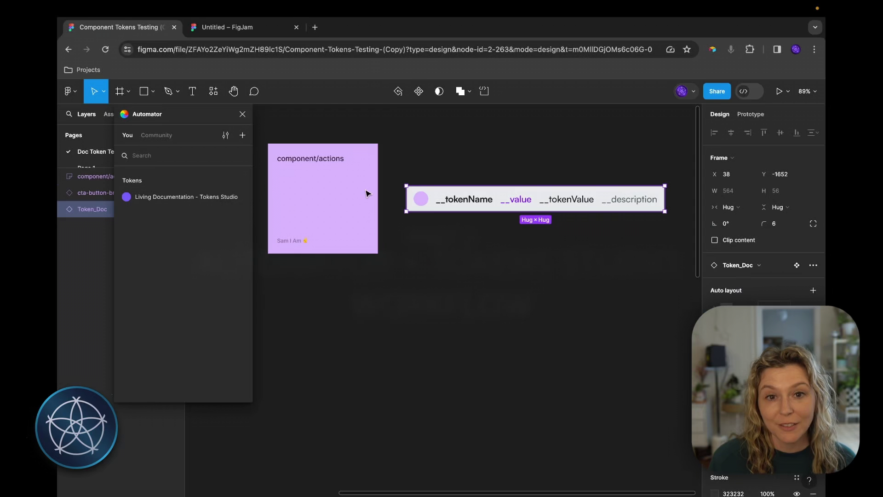
click(199, 197)
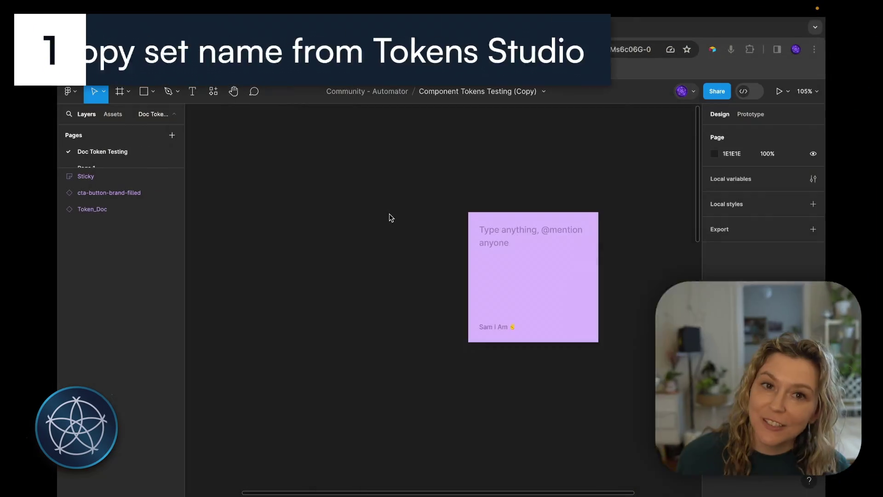
- Copy the actions token set's full name, component/actions, from Tokens Studio without renaming the set
key(super+slash)
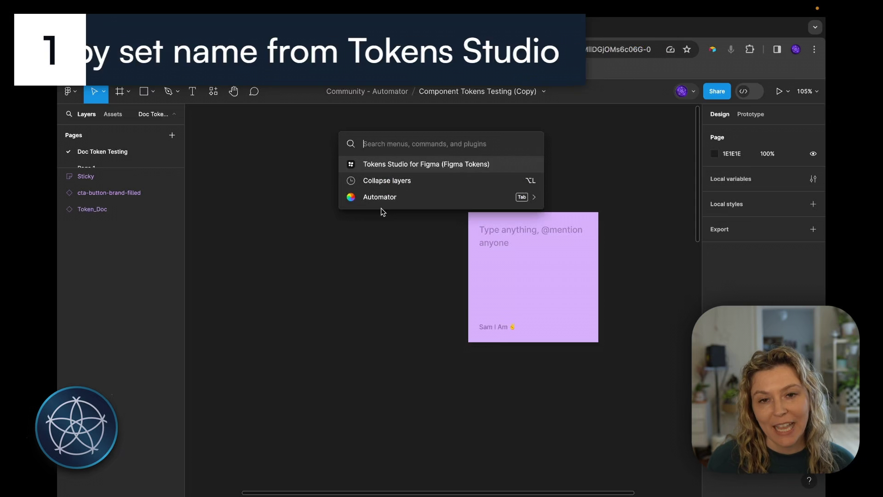
click(412, 166)
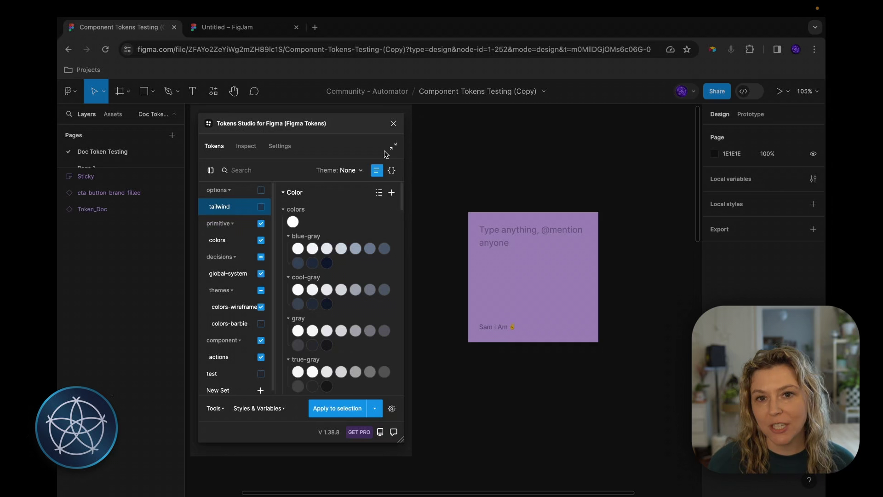
right_click(224, 360)
click(254, 368)
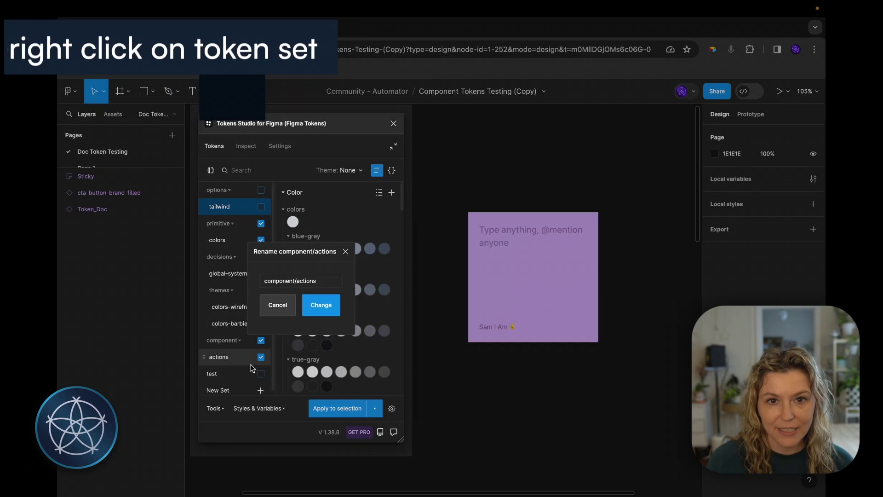
drag(333, 281, 256, 286)
key(ctrl+c)
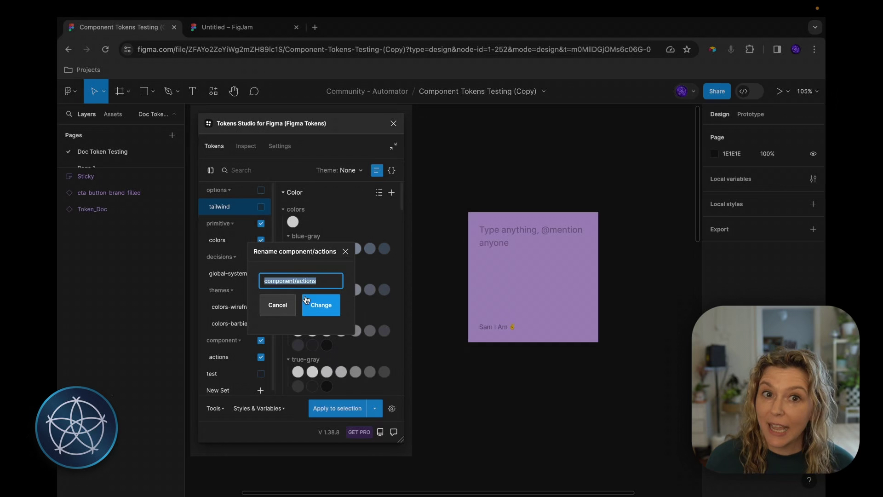
click(276, 306)
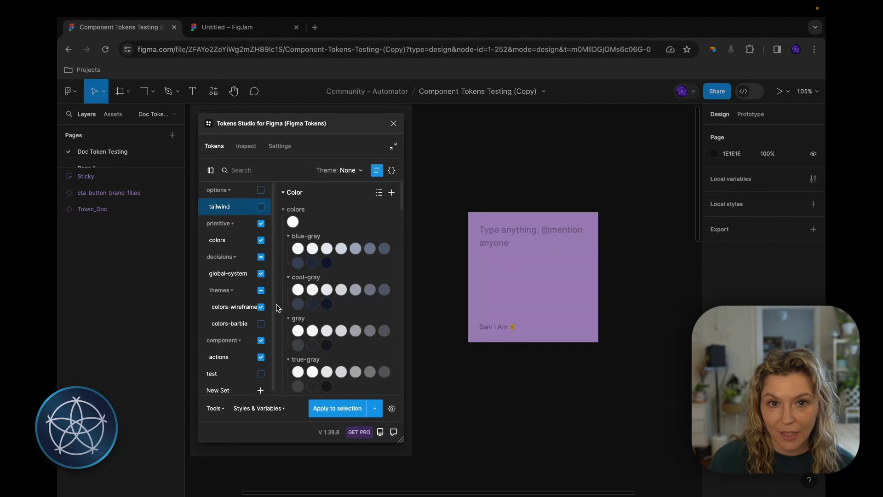
- Record the set name component/actions on the purple sticky note and close Tokens Studio
click(514, 237)
double_click(510, 236)
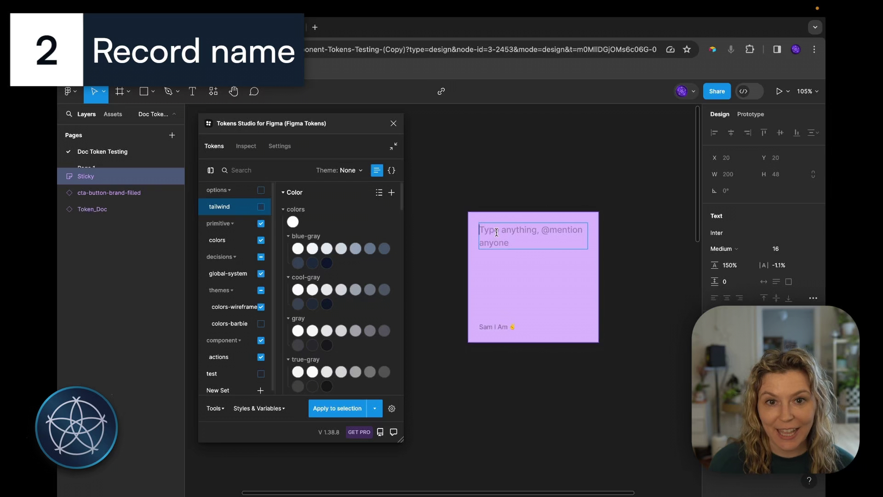
key(ctrl+v)
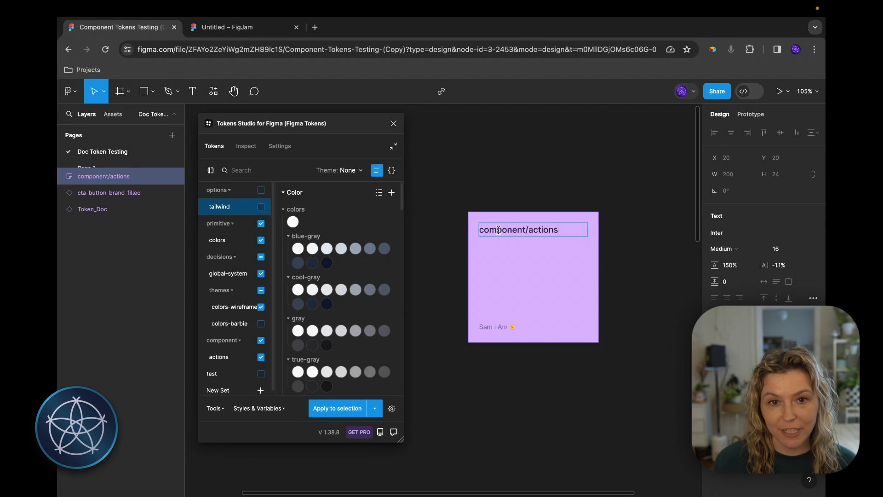
click(539, 178)
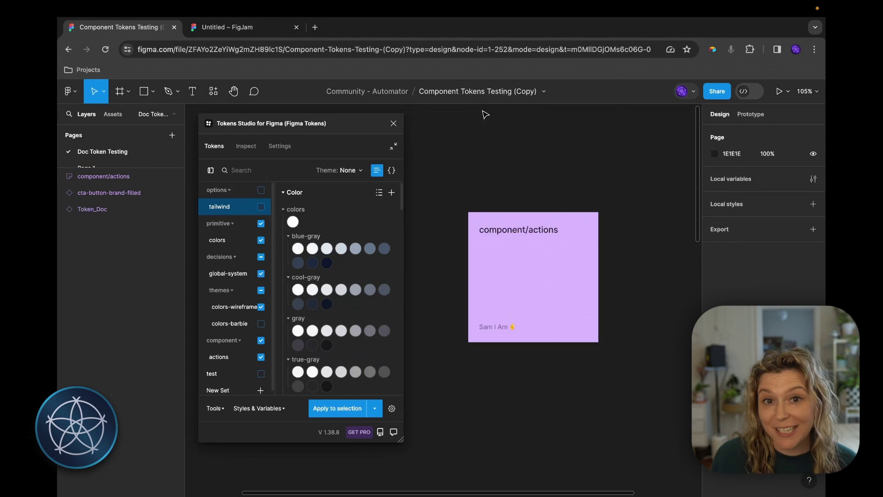
click(393, 124)
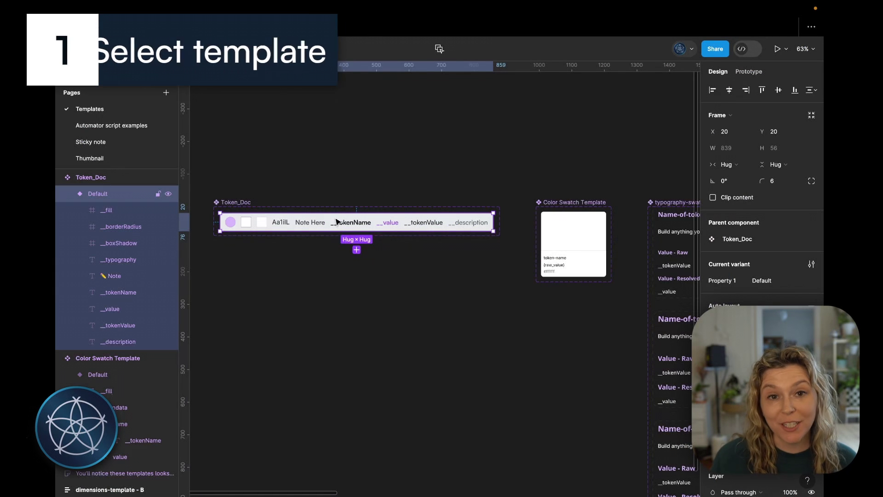
- Open the Automator plugin for the Token_Doc template and copy the set name component/actions from the sticky note
drag(335, 223, 335, 115)
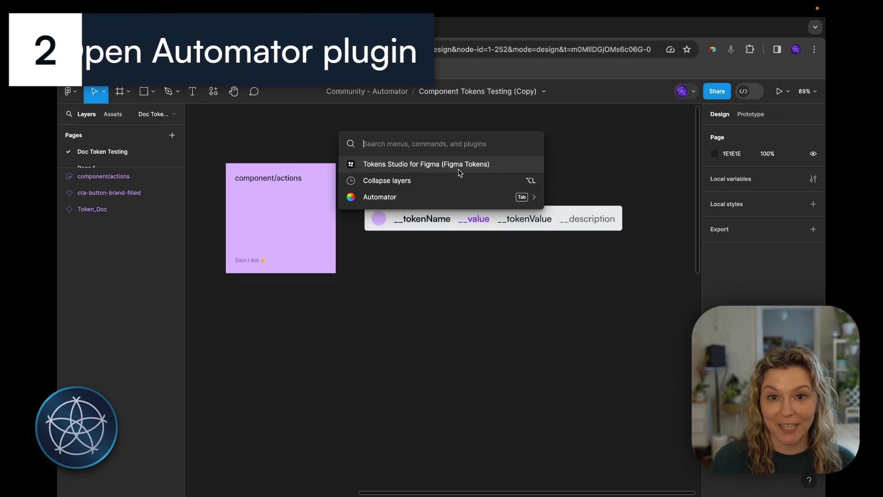
text(auto)
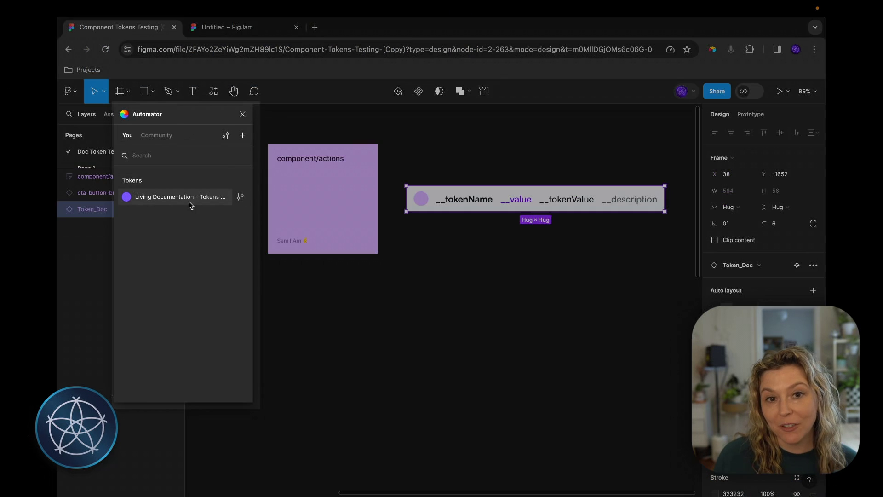
click(197, 196)
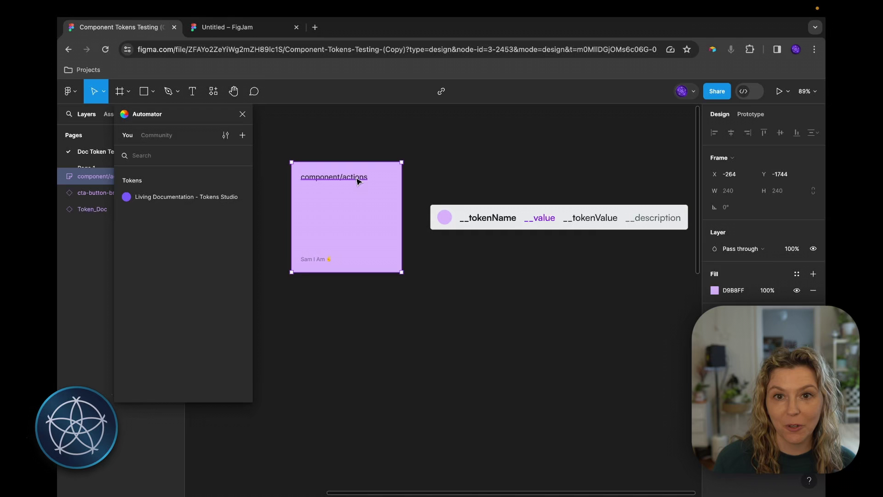
double_click(363, 176)
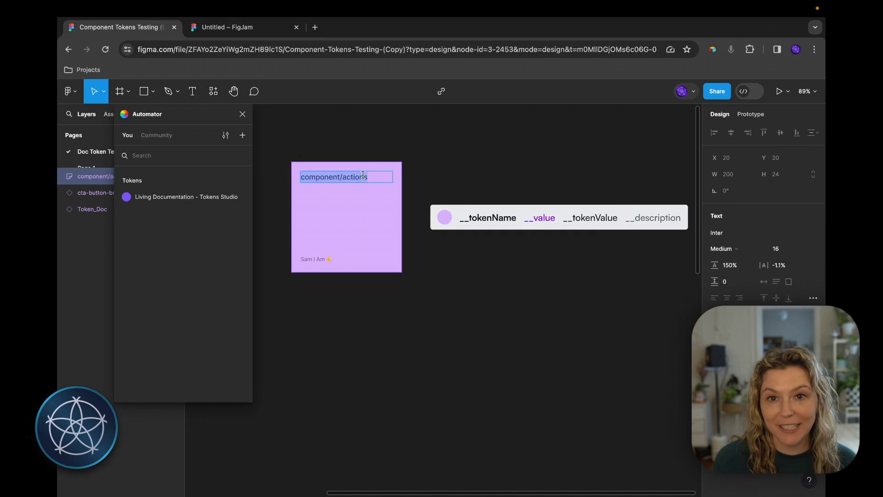
click(474, 162)
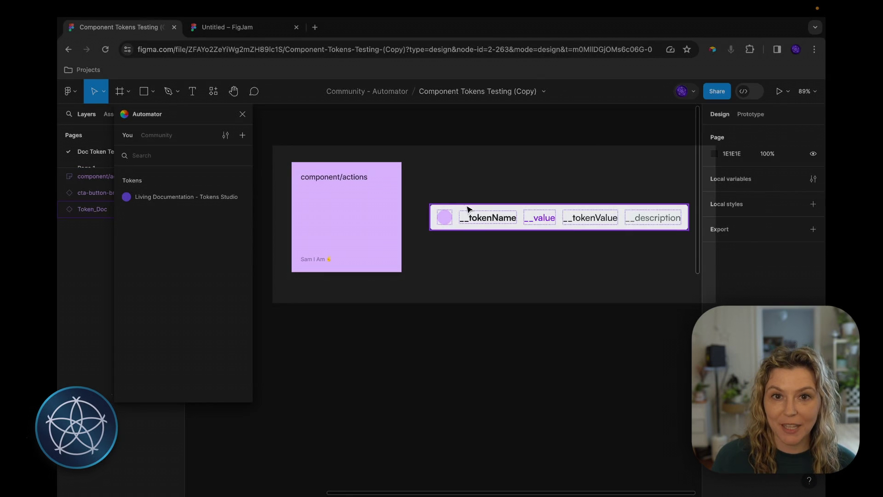
- Run the Living Documentation - Tokens Studio automation on Token_Doc with the set component/actions and an empty token name filter
click(469, 205)
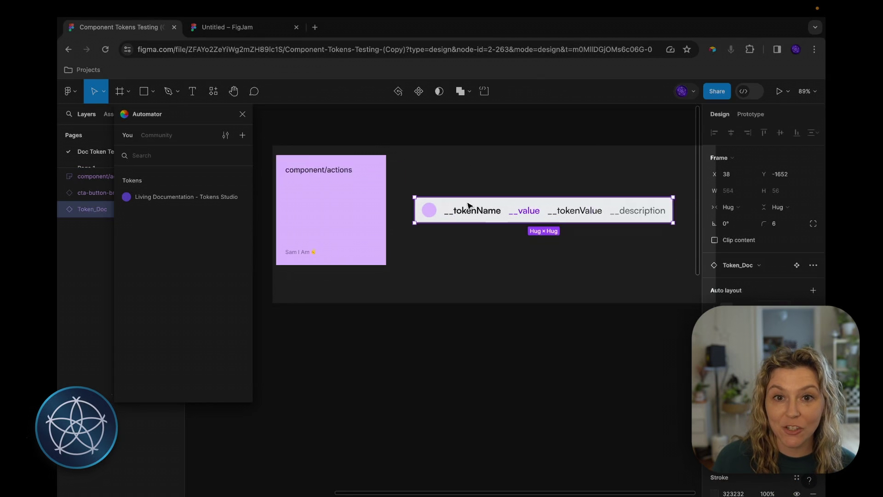
scroll(428, 195, down, 2)
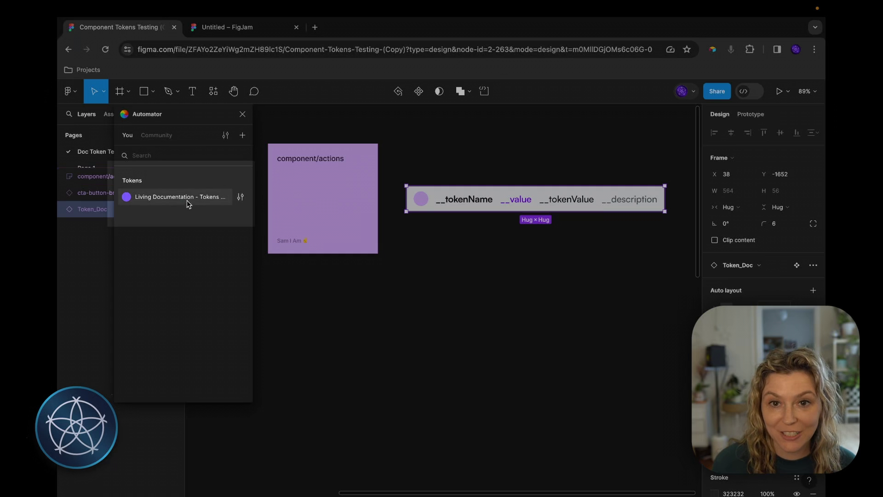
click(199, 197)
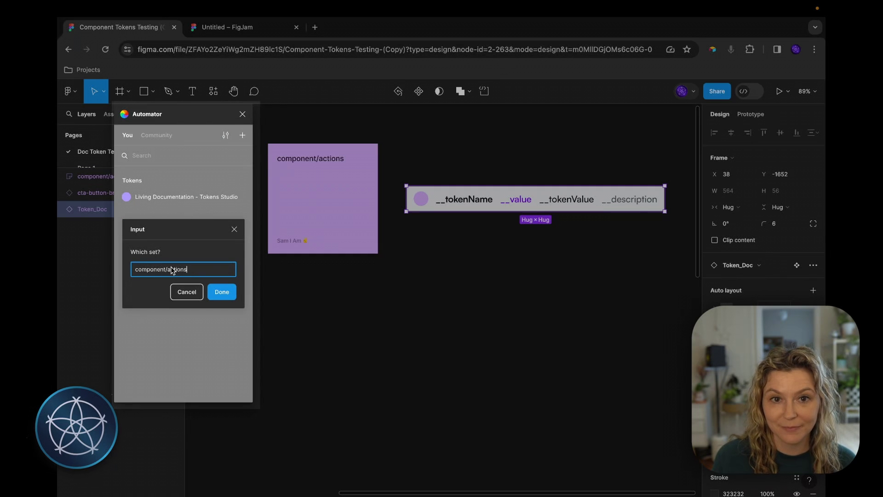
click(226, 296)
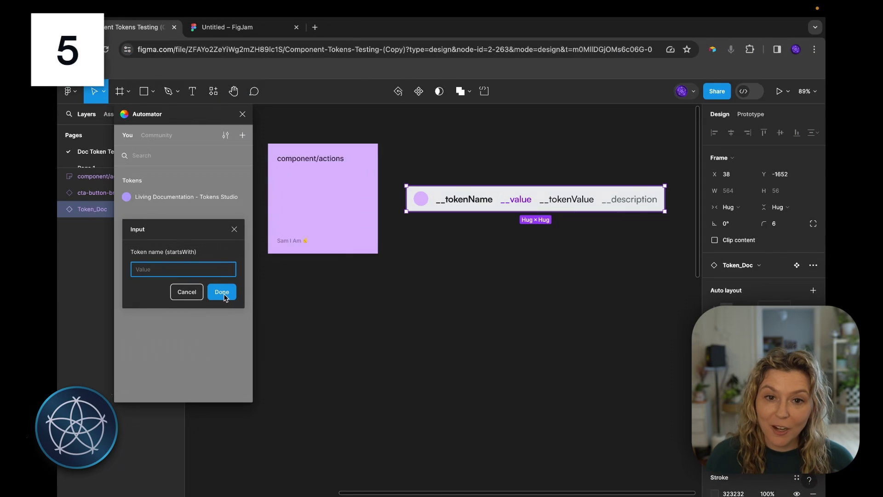
click(224, 295)
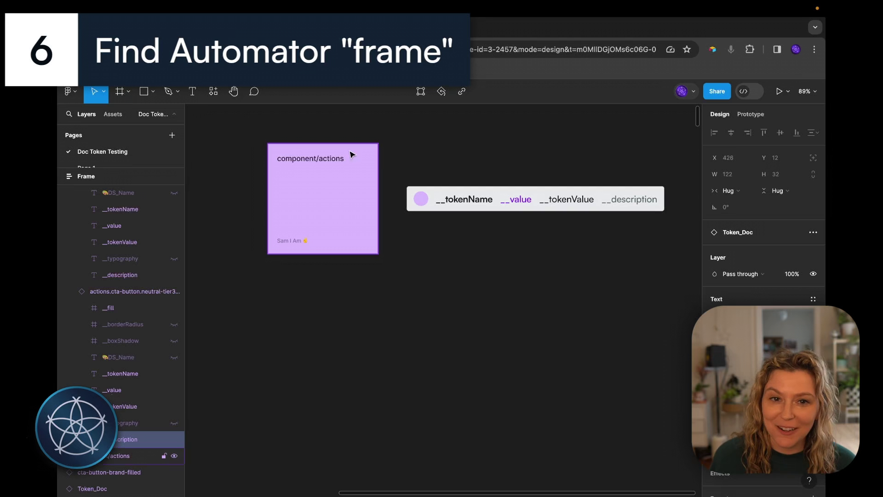
- Locate the generated documentation frame below the Token_Doc template and select it
click(457, 162)
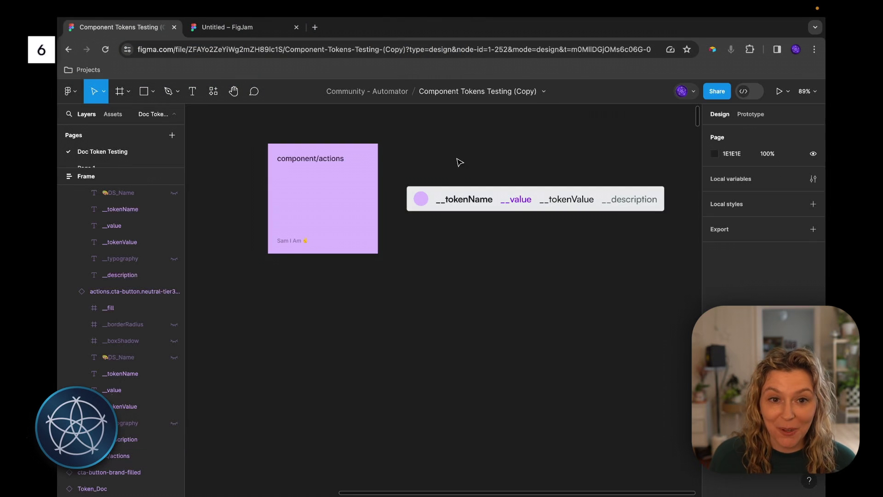
scroll(452, 164, down, 2)
scroll(450, 166, down, 10)
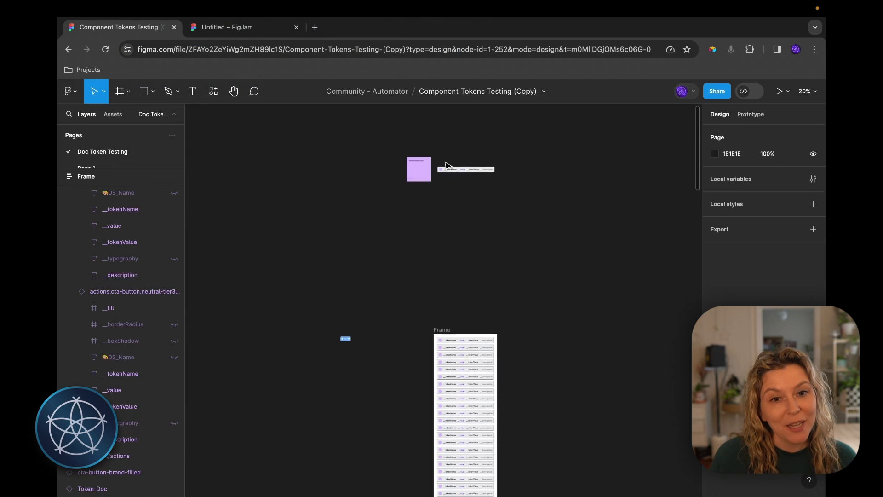
scroll(448, 168, down, 1)
click(447, 313)
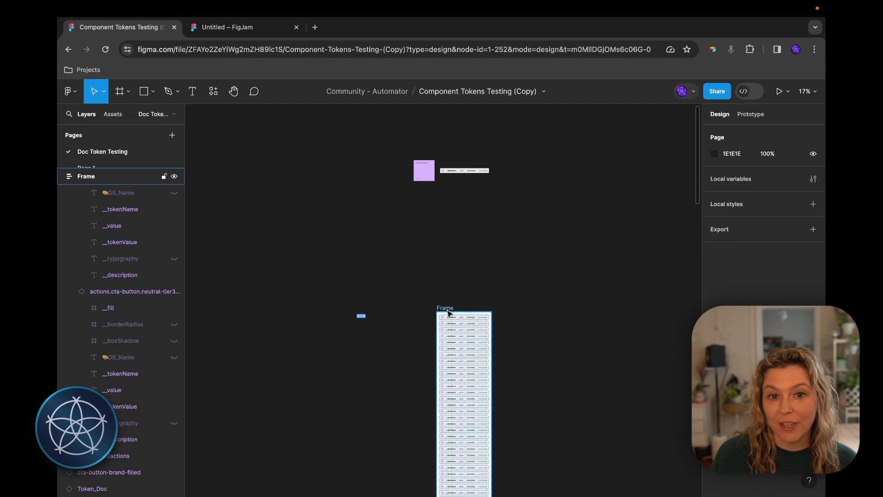
- Move the generated documentation frame beside the Token_Doc template and collapse and re-expand its layers for checking
drag(444, 310, 506, 159)
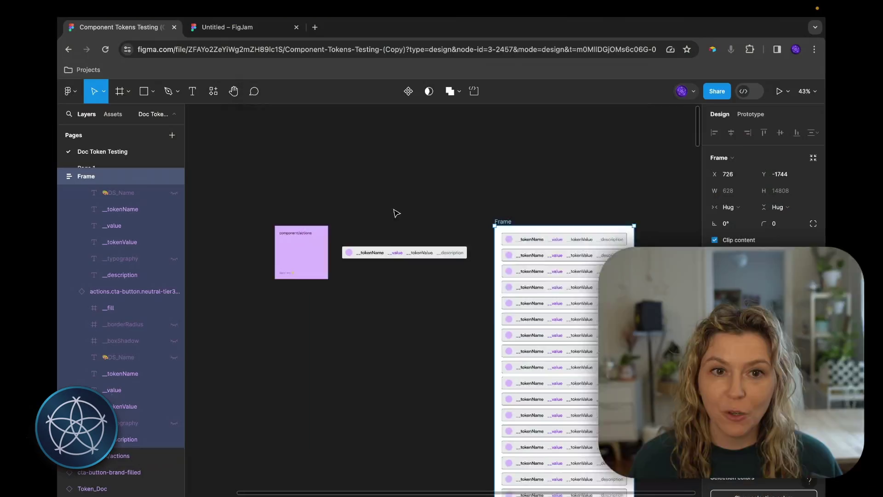
click(299, 223)
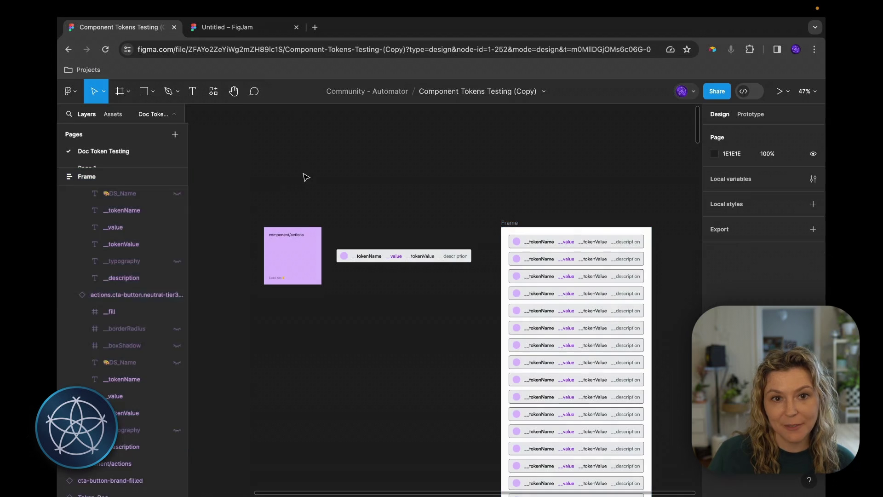
scroll(117, 216, down, 5)
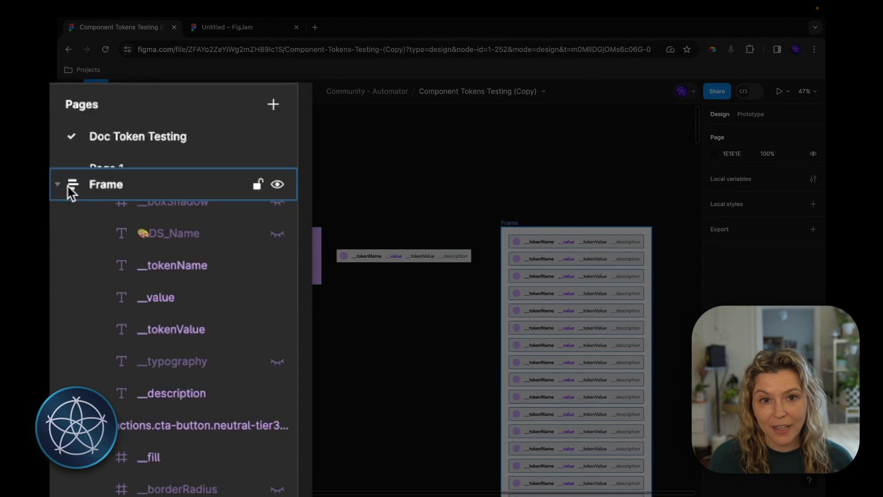
click(55, 183)
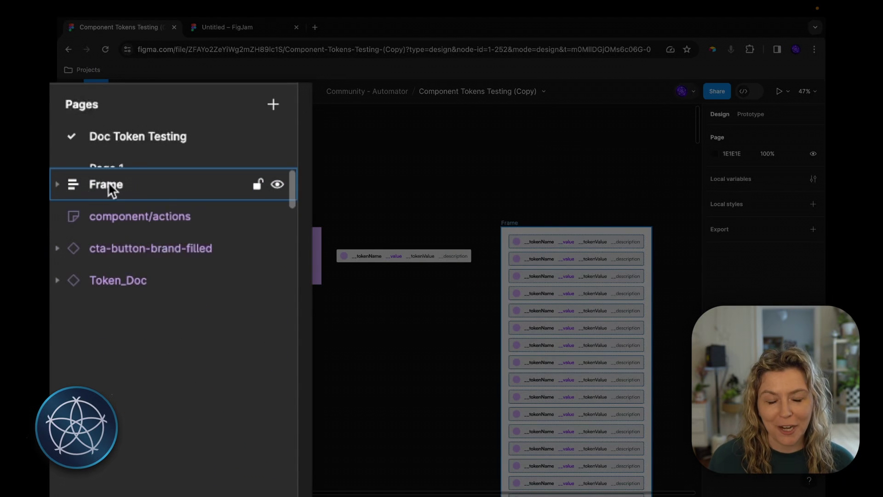
click(57, 184)
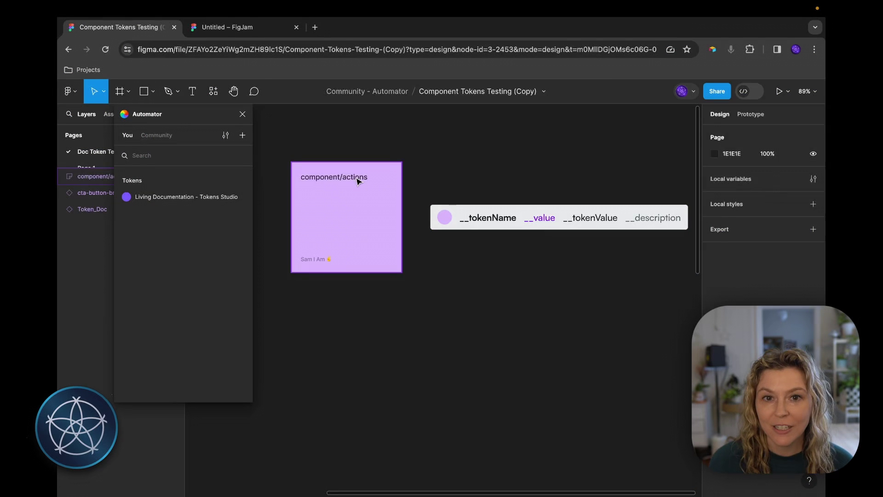
- Copy component/actions from the sticky note and start the Living Documentation - Tokens Studio automation with Token_Doc selected
double_click(364, 176)
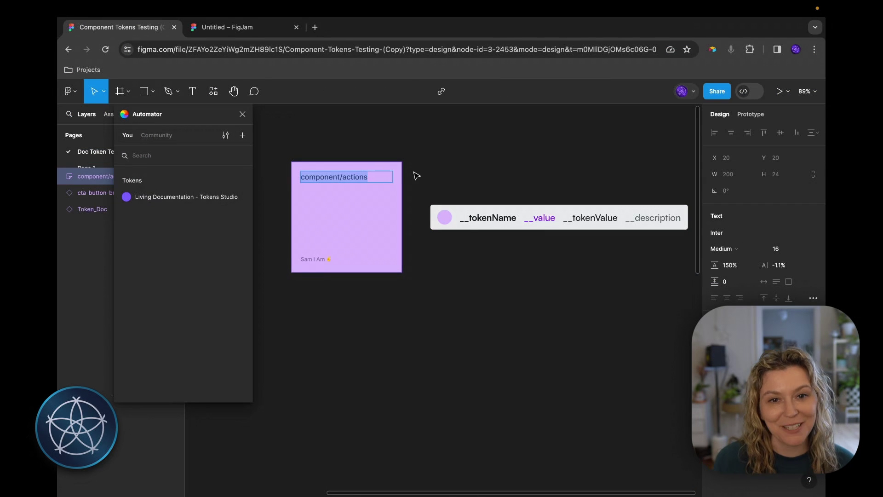
click(475, 162)
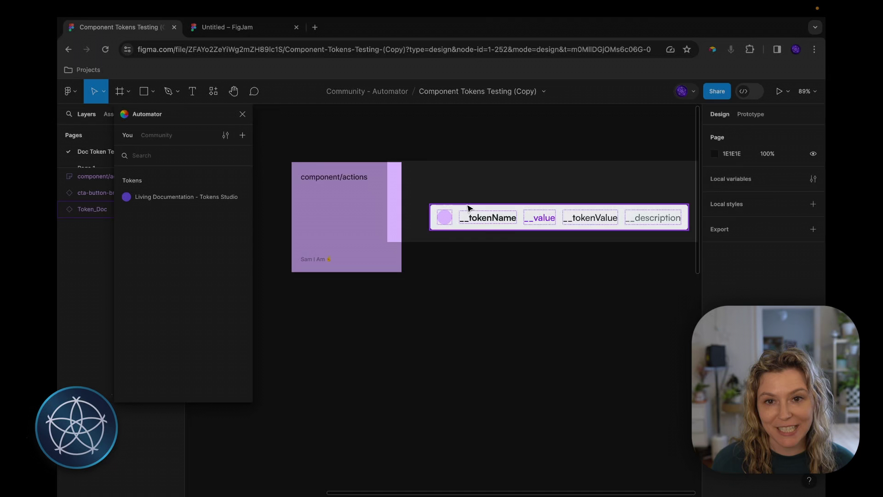
click(467, 205)
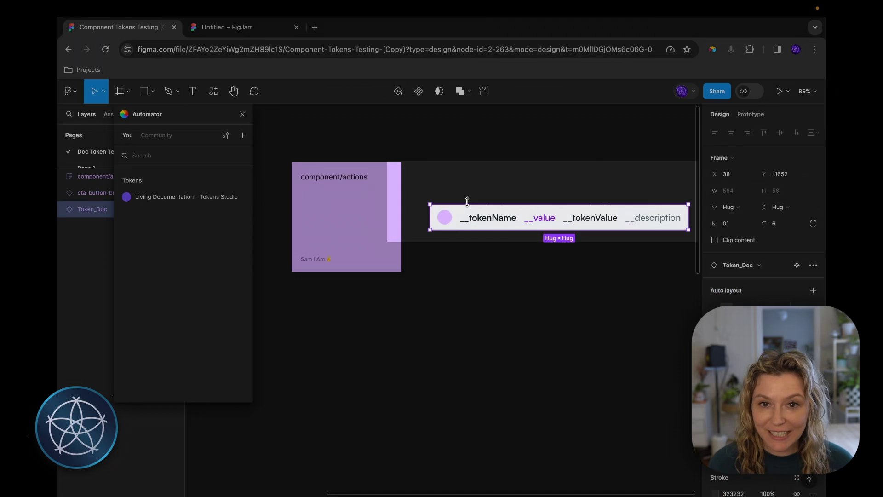
scroll(467, 201, down, 2)
scroll(468, 201, right, 2)
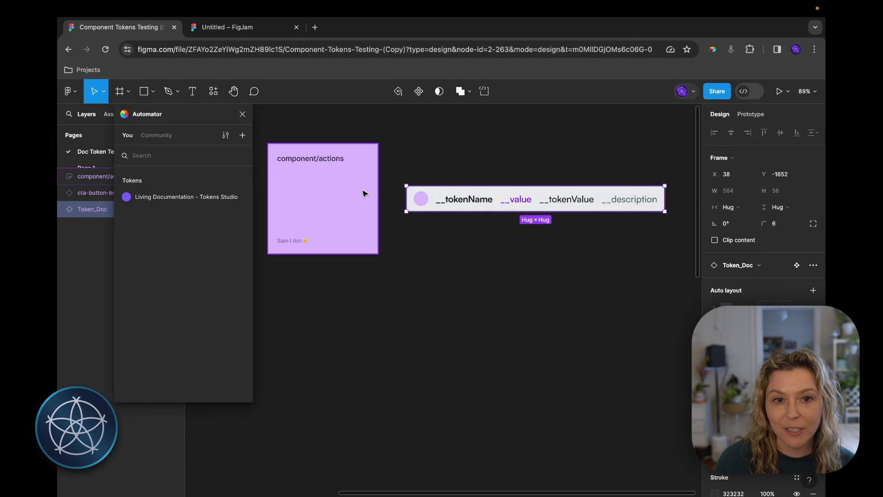
click(191, 202)
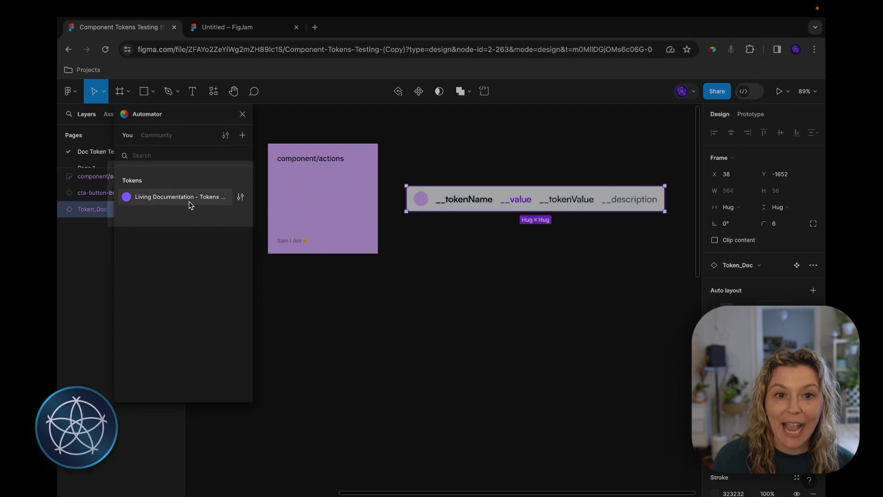
click(198, 197)
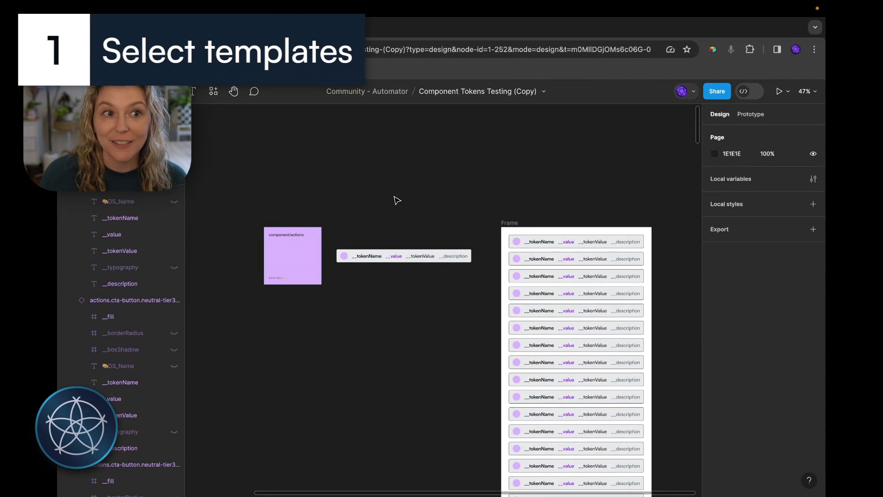
- Open the Tokens Studio for Figma plugin and select the generated documentation frame
key(super+slash)
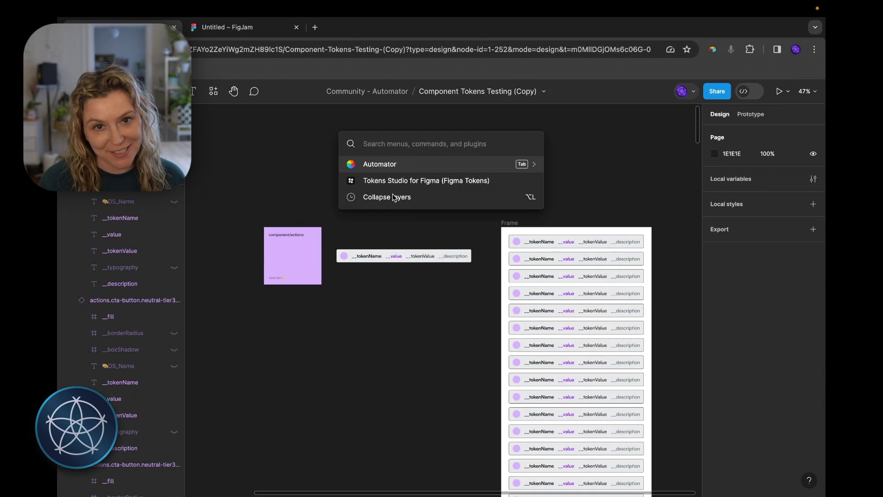
text(token)
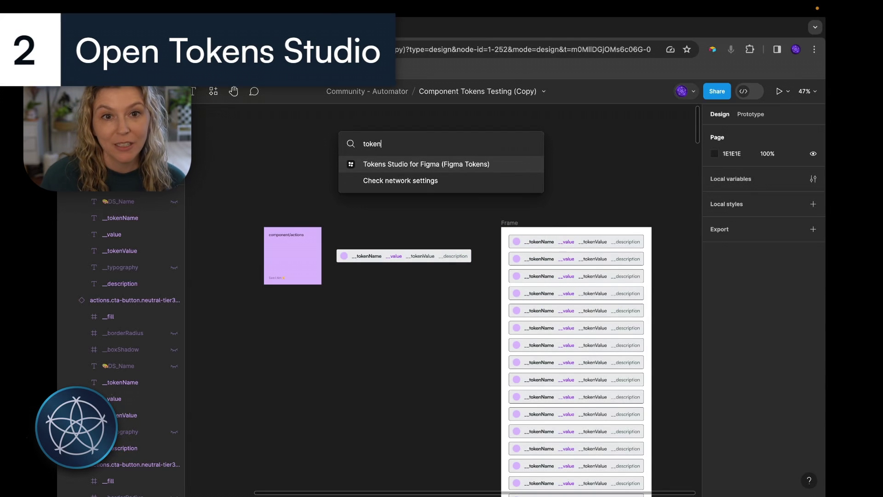
click(413, 167)
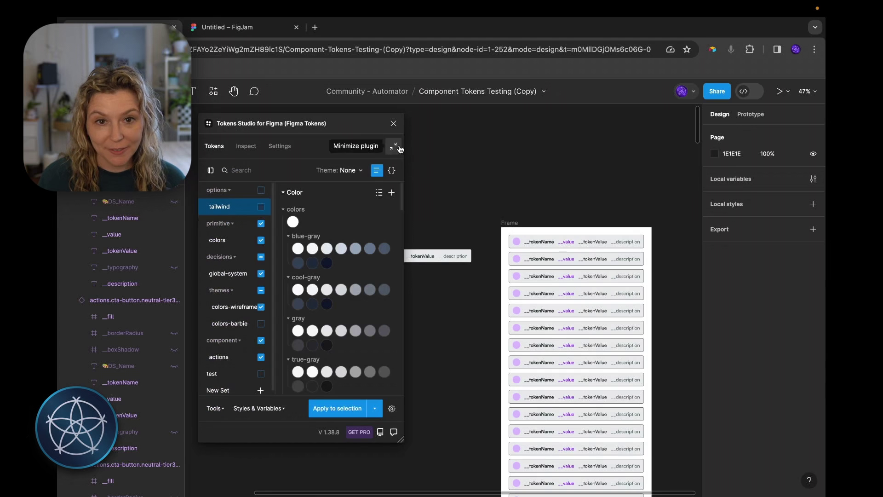
click(510, 223)
scroll(257, 355, down, 1)
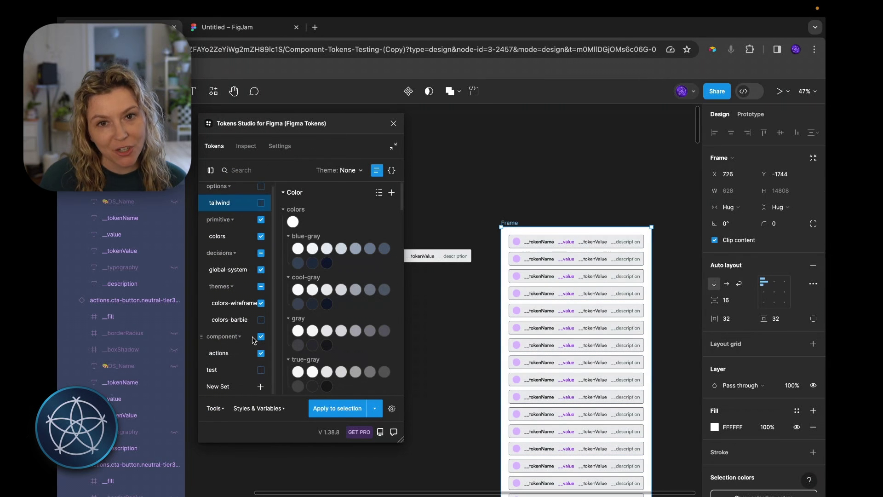
- Deactivate and reactivate the component/actions token set to update the selected documentation frame, and open that set's tokens
click(261, 353)
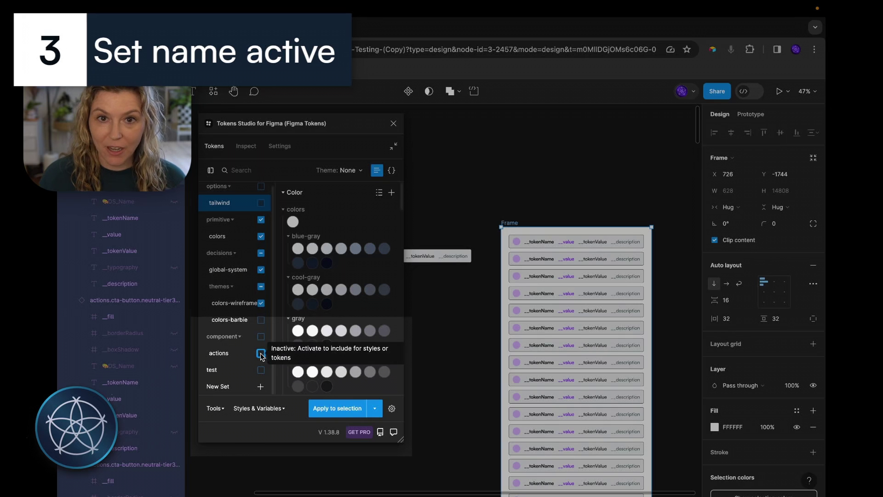
click(261, 354)
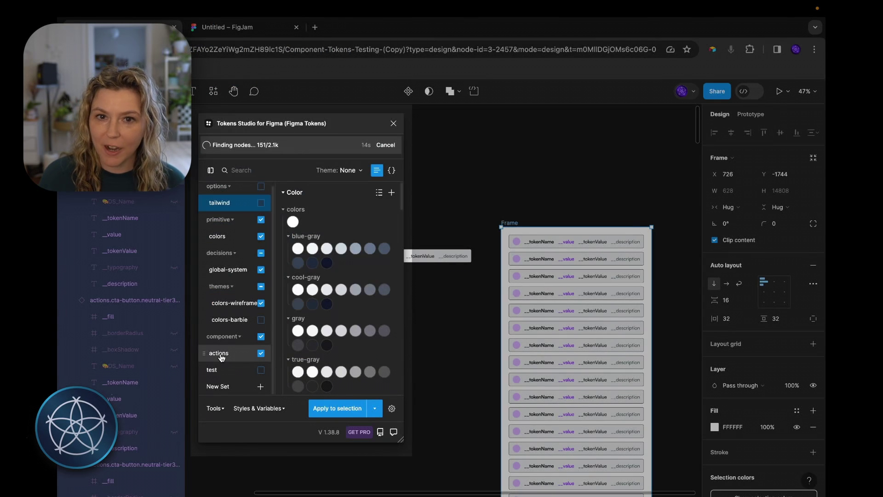
click(228, 358)
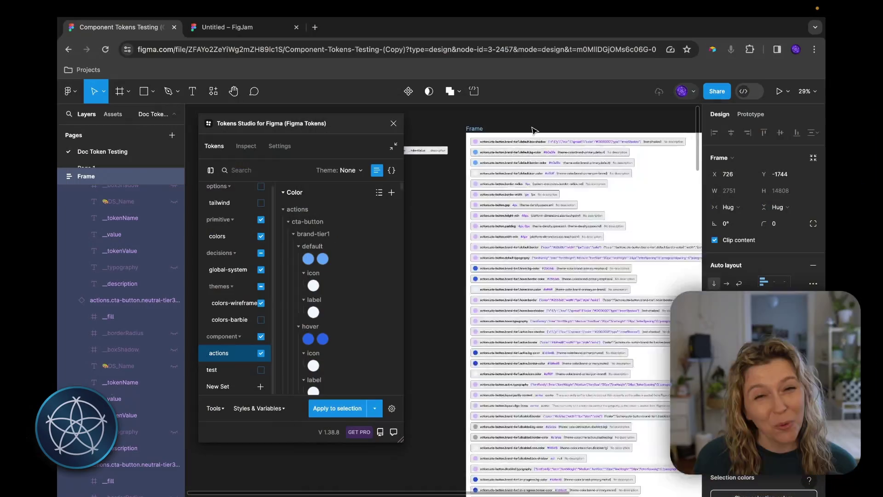
scroll(535, 131, down, 10)
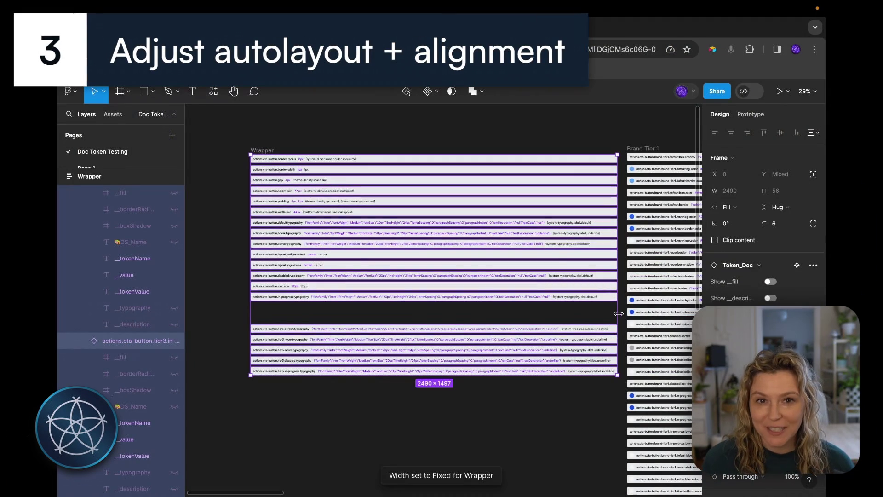
- Narrow the Wrapper's token rows to a width of 1497 and set the typography rows' __value texts to Fill width
drag(610, 314, 470, 316)
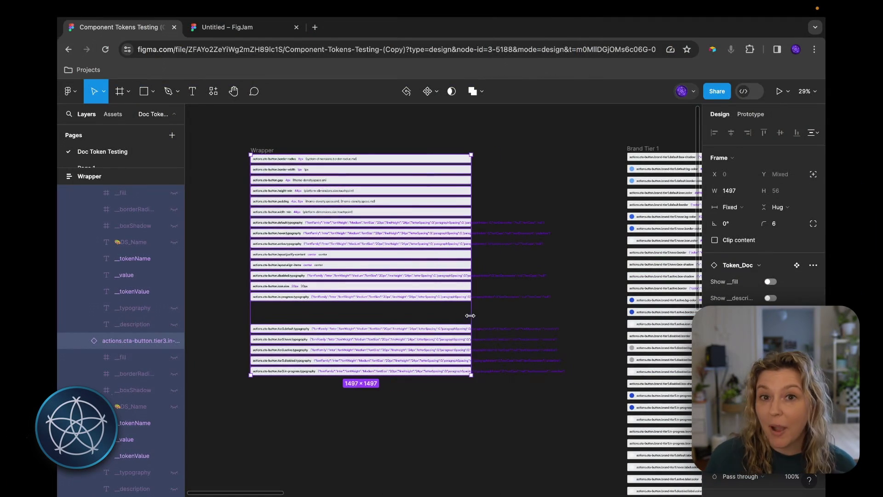
scroll(345, 226, up, 5)
click(428, 210)
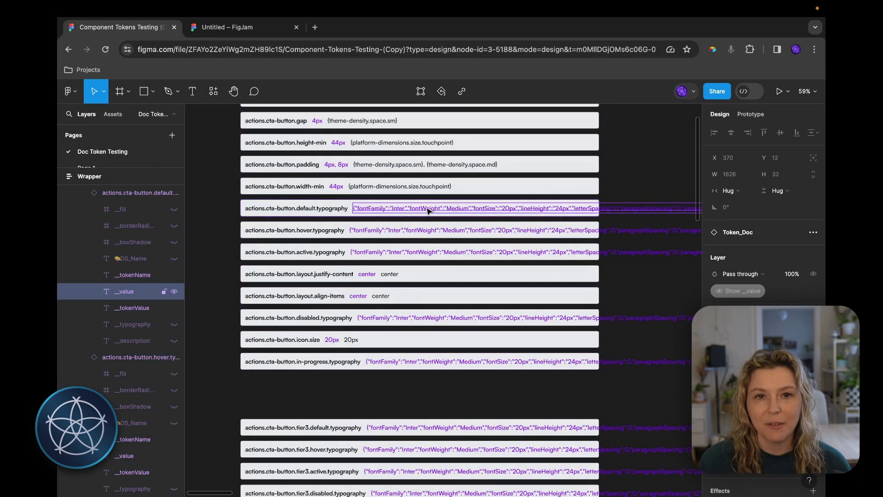
shift+click(427, 252)
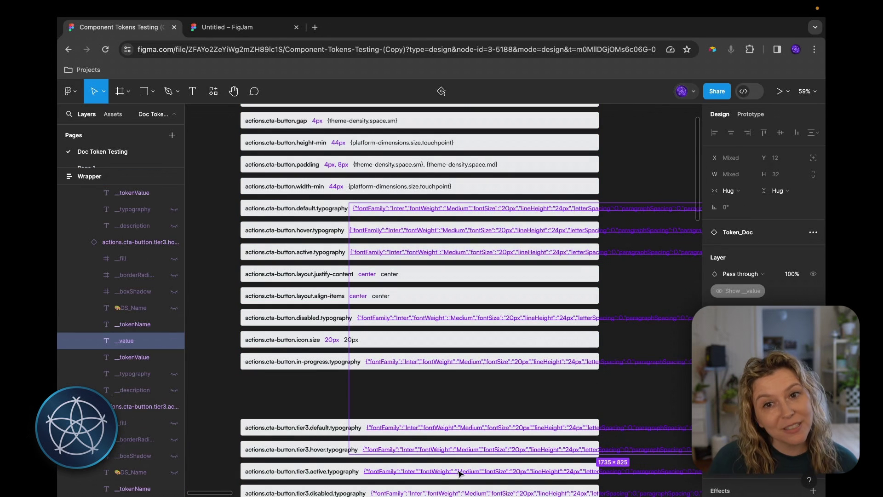
scroll(470, 392, down, 5)
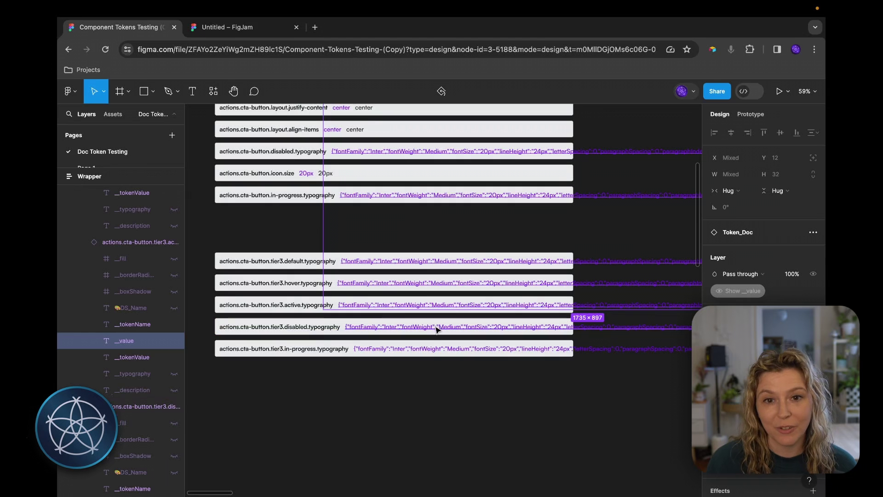
click(752, 204)
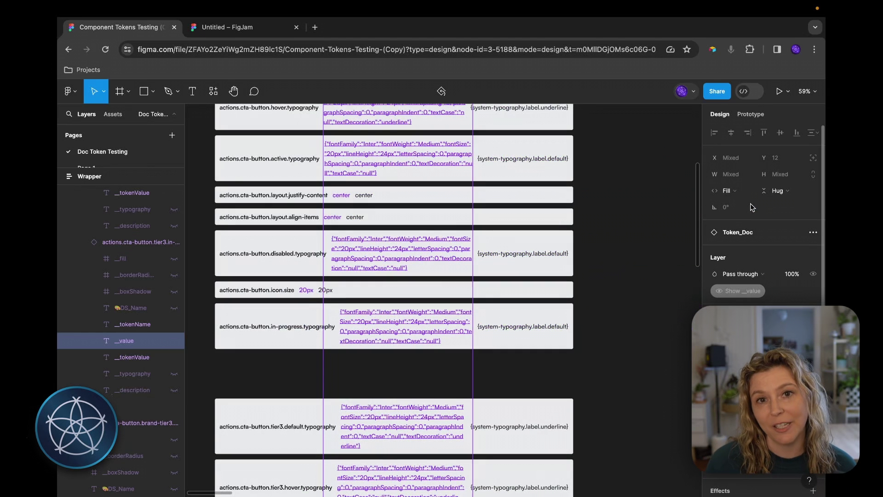